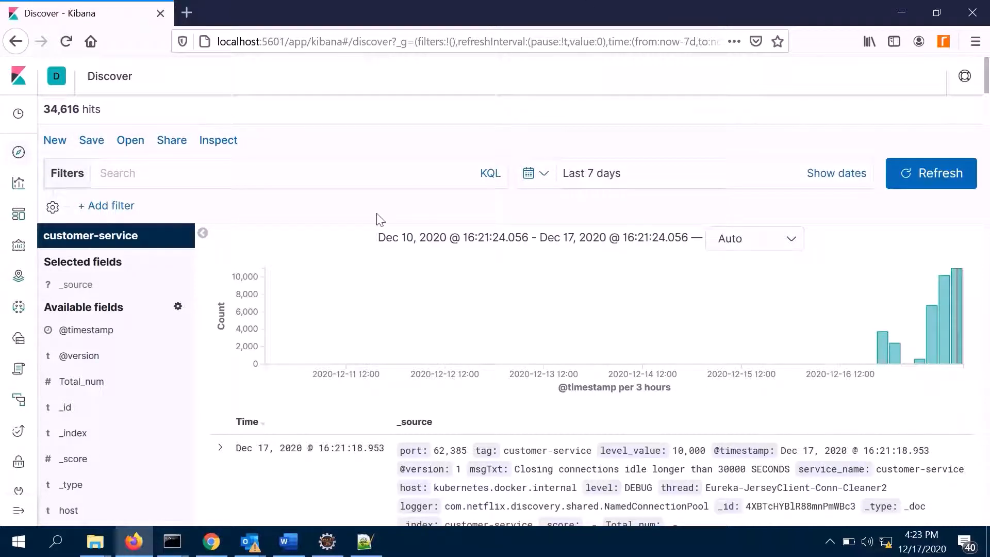
- Show the level field as a column in the customer-service log list and look through the logged levels
scroll(156, 311, "down", 3)
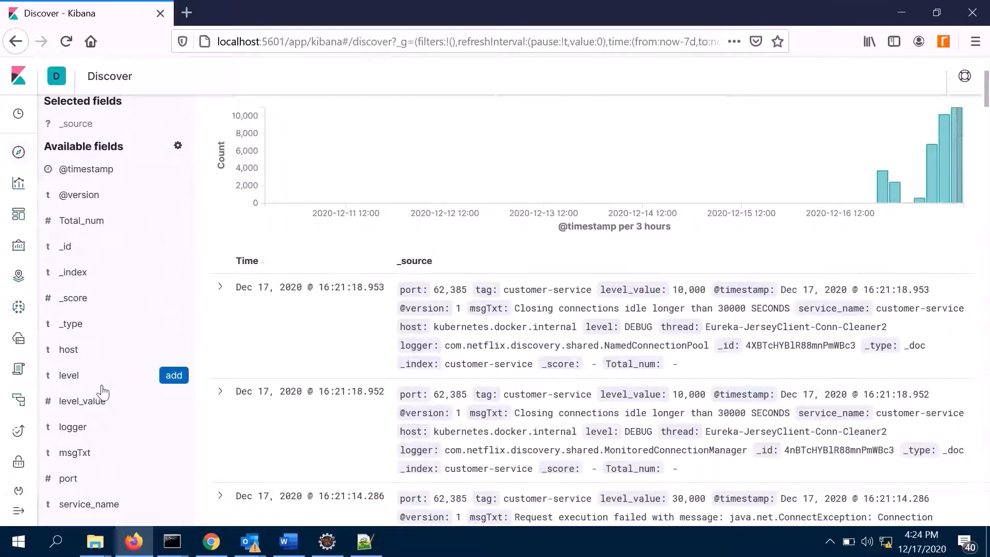
left_click(172, 377)
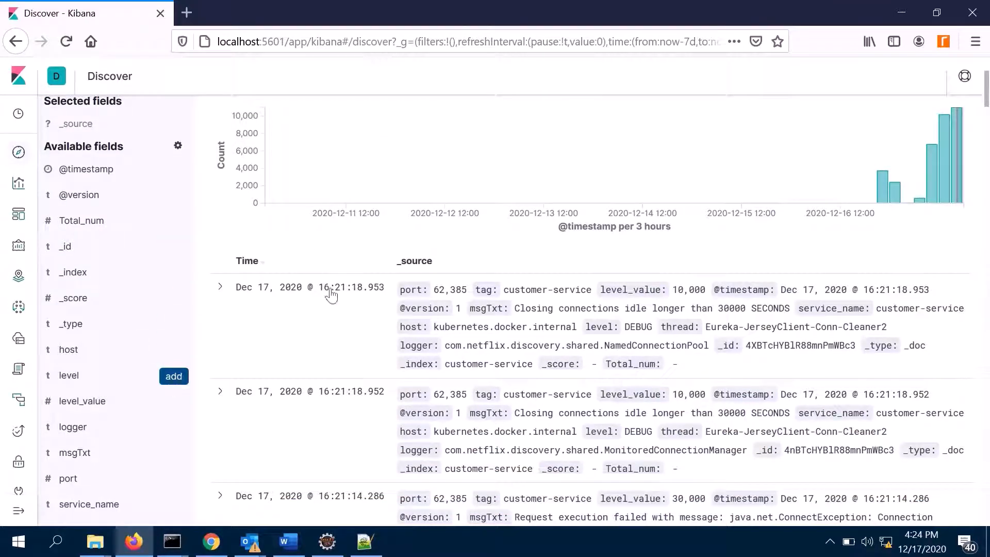
scroll(407, 301, "down", 3)
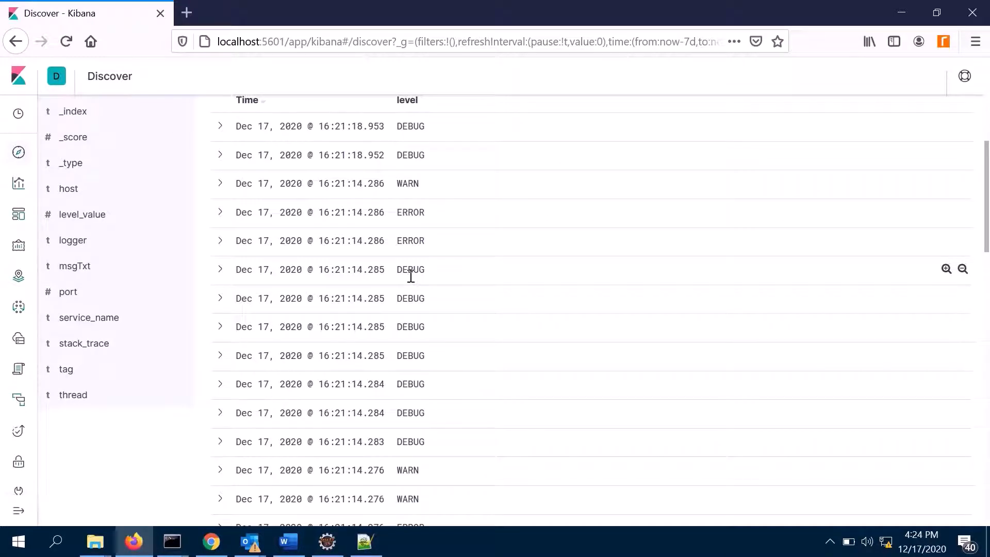
scroll(435, 379, "down", 5)
scroll(435, 374, "up", 7)
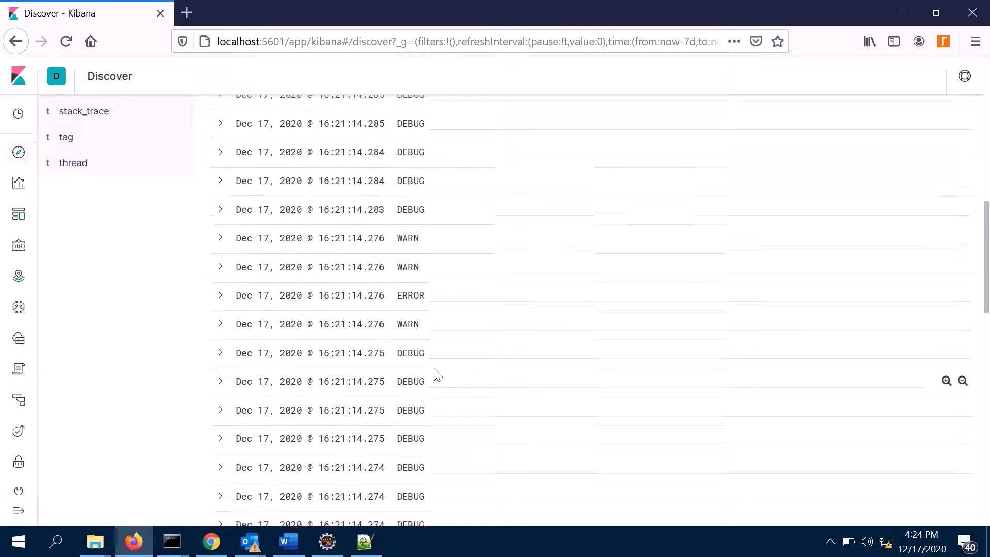
scroll(437, 374, "up", 2)
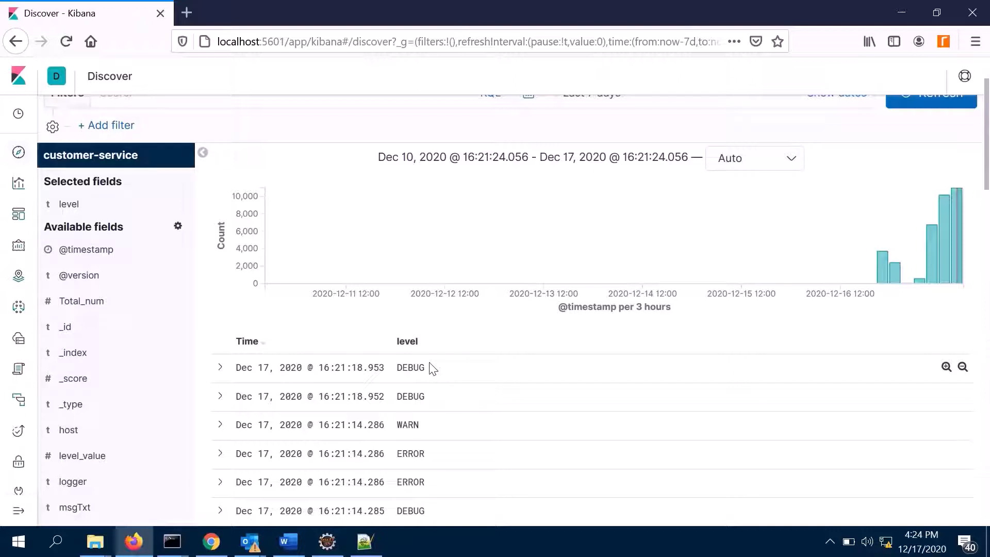
scroll(270, 230, "up", 2)
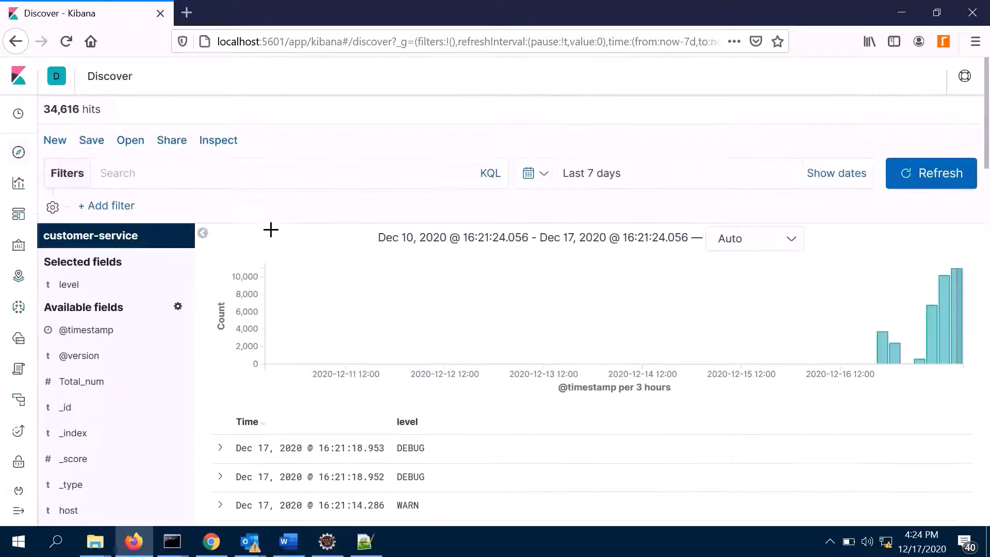
- Create a new Pie visualization that uses customer-service as its source
left_click(20, 191)
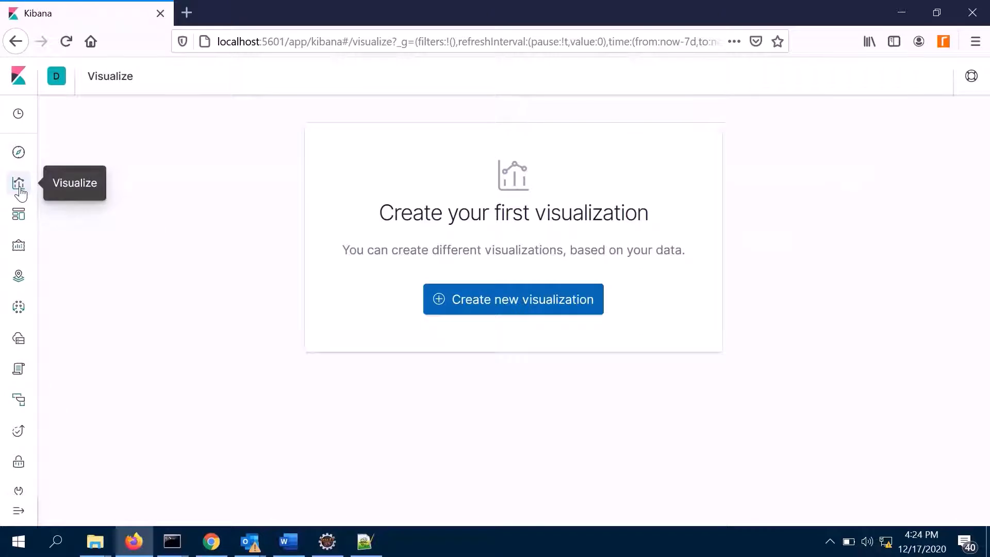
left_click(526, 303)
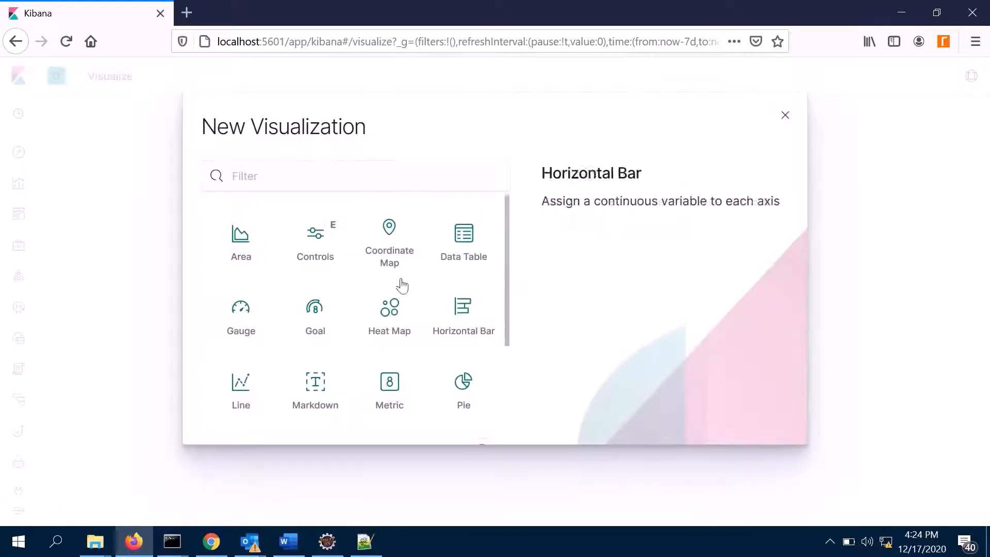
scroll(403, 285, "down", 3)
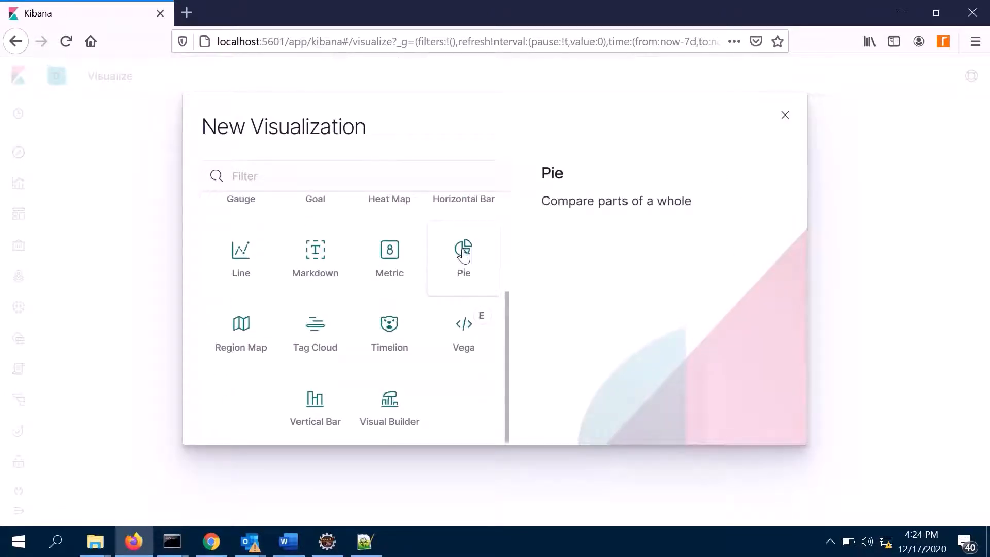
left_click(464, 254)
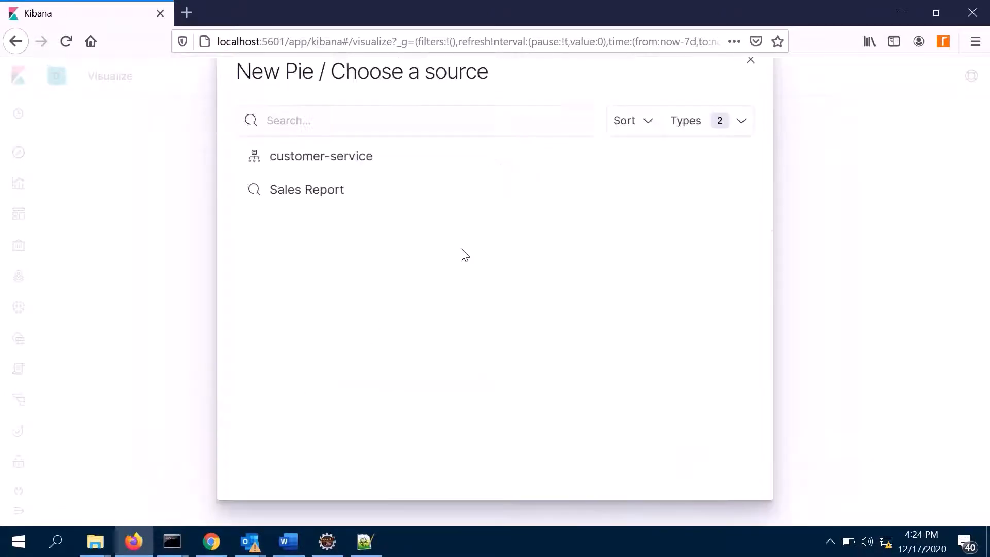
left_click(329, 168)
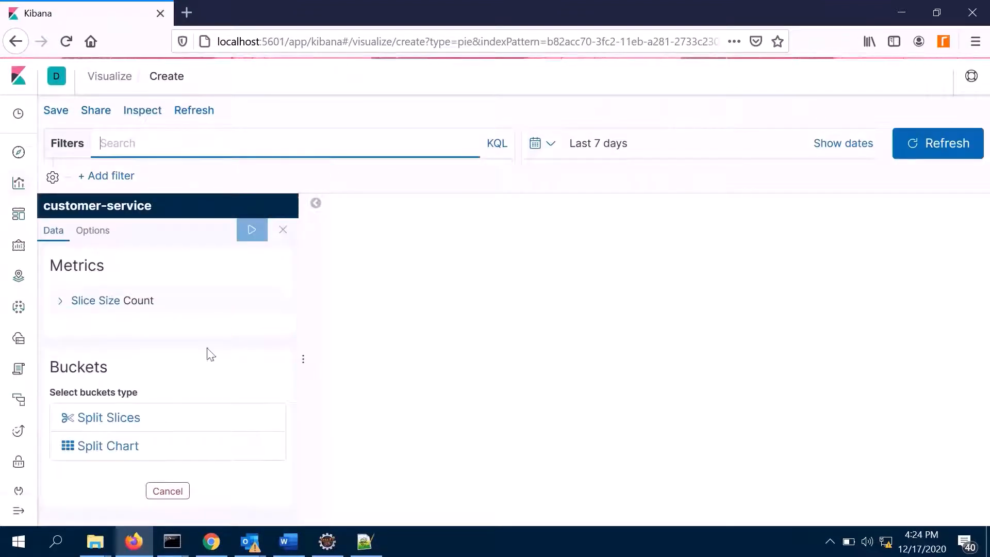
- Add a Split Slices bucket to the pie chart with the Terms aggregation
left_click(116, 421)
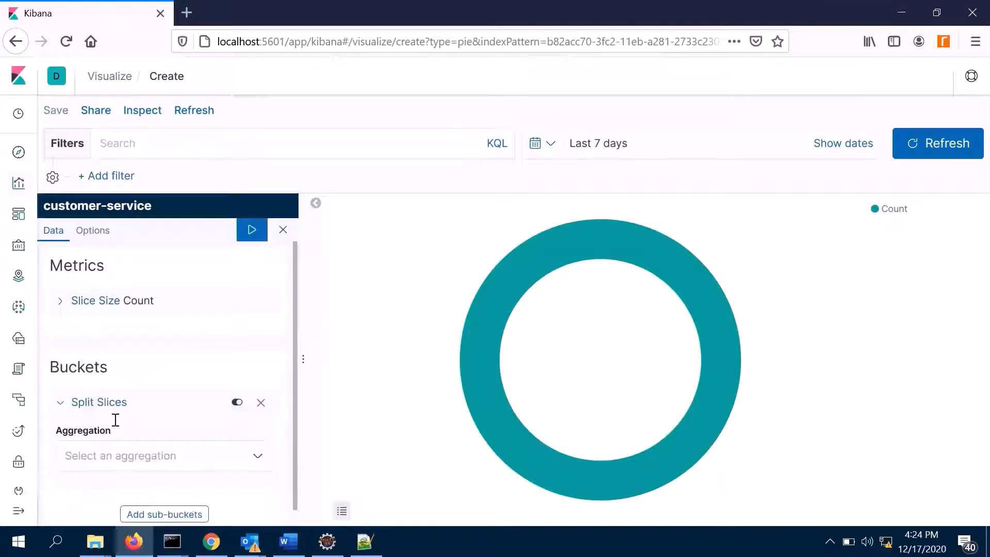
scroll(159, 409, "down", 1)
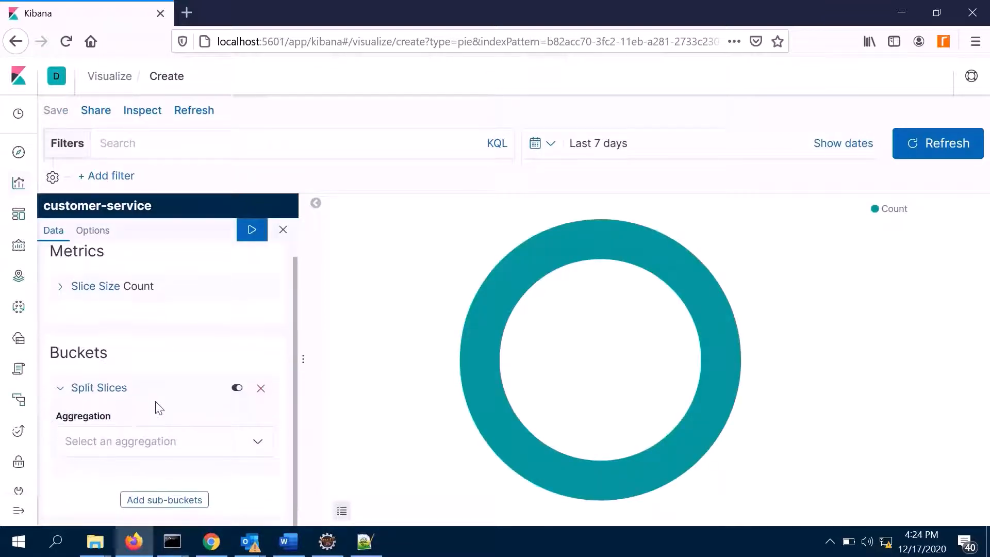
left_click(192, 442)
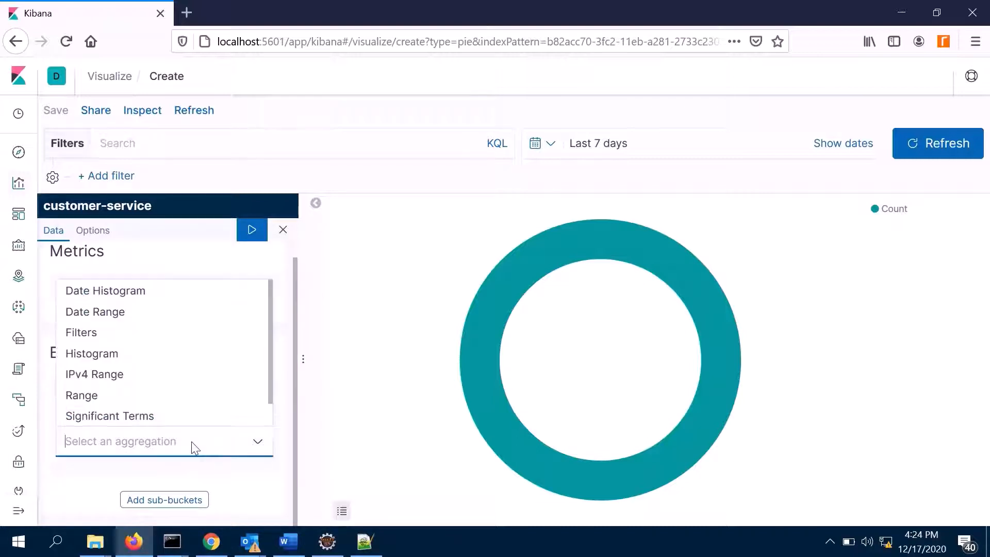
scroll(145, 402, "down", 1)
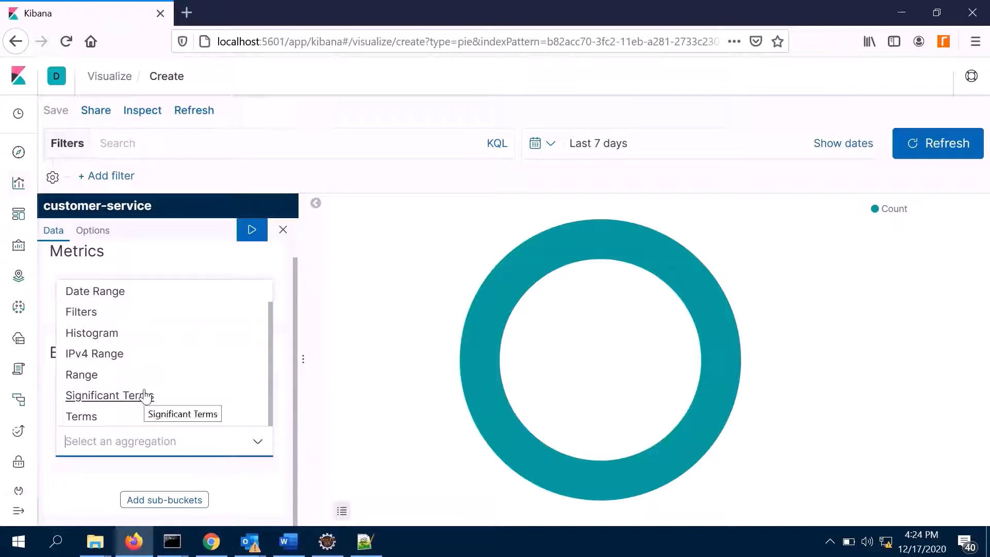
left_click(83, 422)
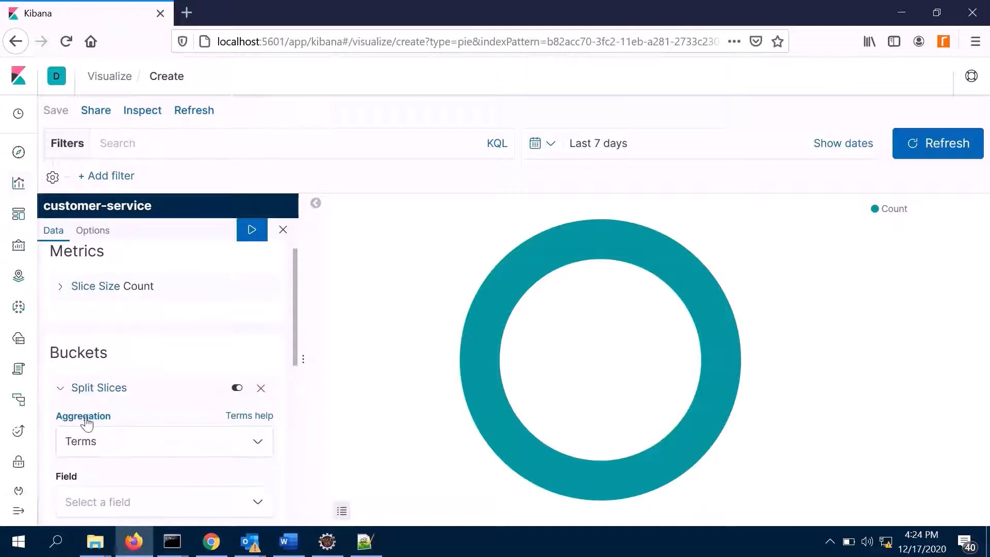
- Set the slice bucket's field to level.keyword and apply the change to the chart
scroll(188, 369, "down", 2)
scroll(191, 372, "down", 2)
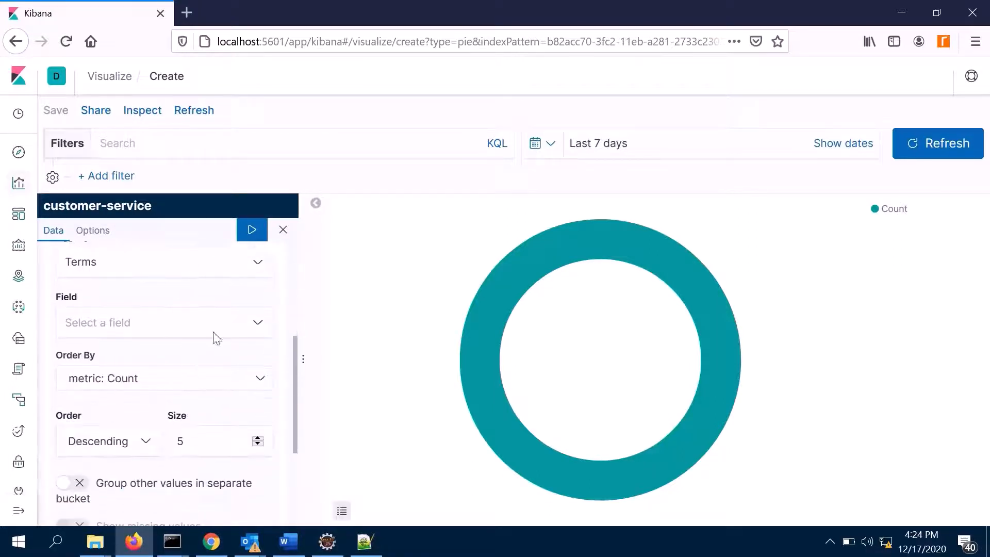
left_click(242, 329)
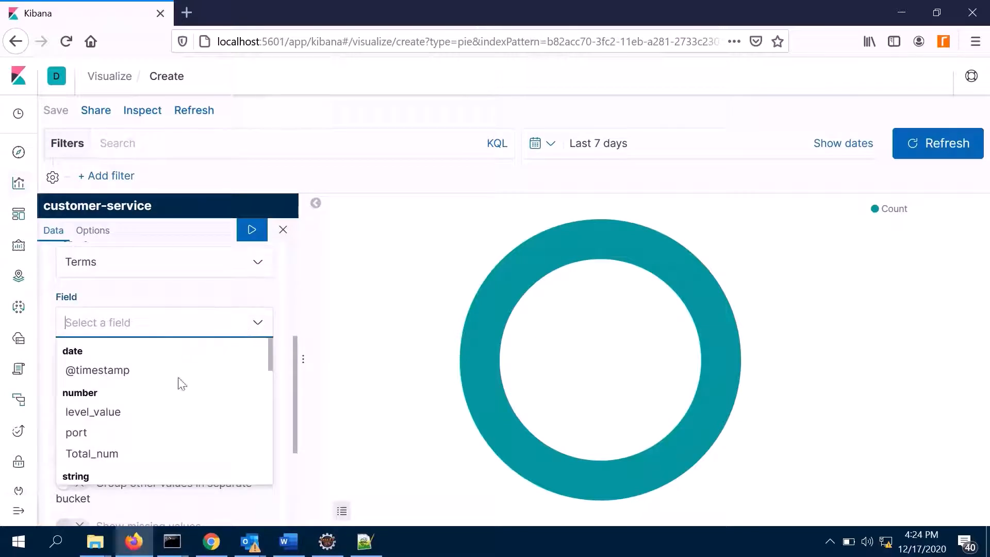
scroll(176, 397, "down", 5)
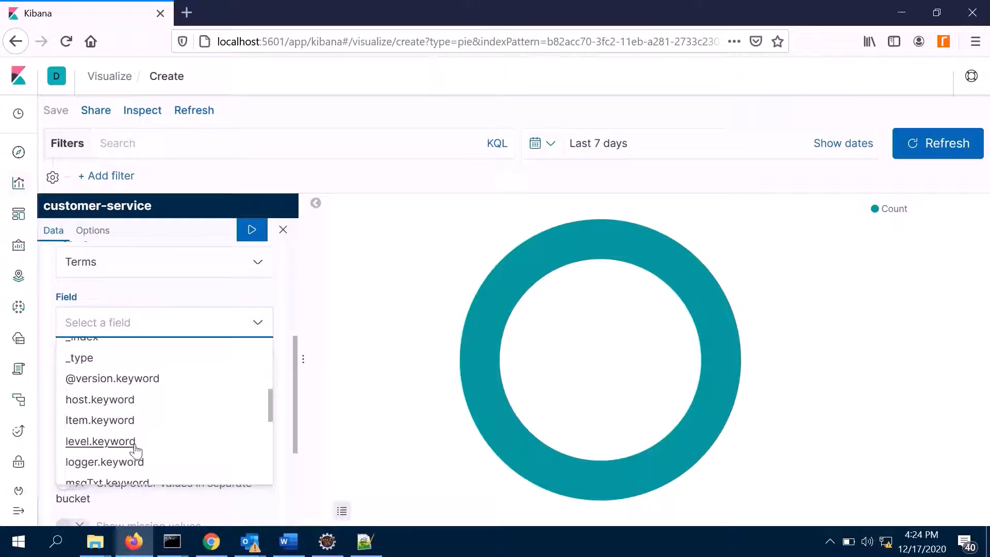
left_click(114, 449)
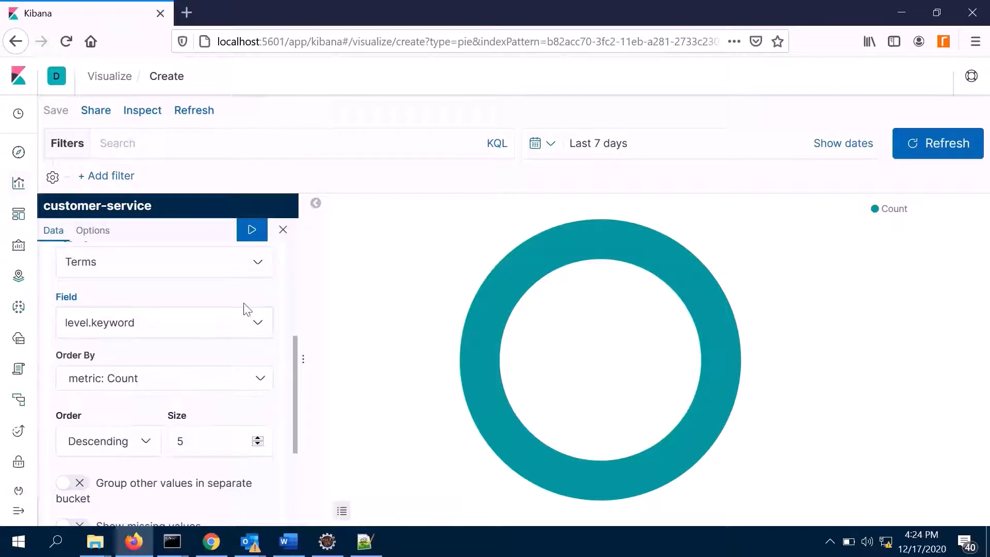
left_click(252, 232)
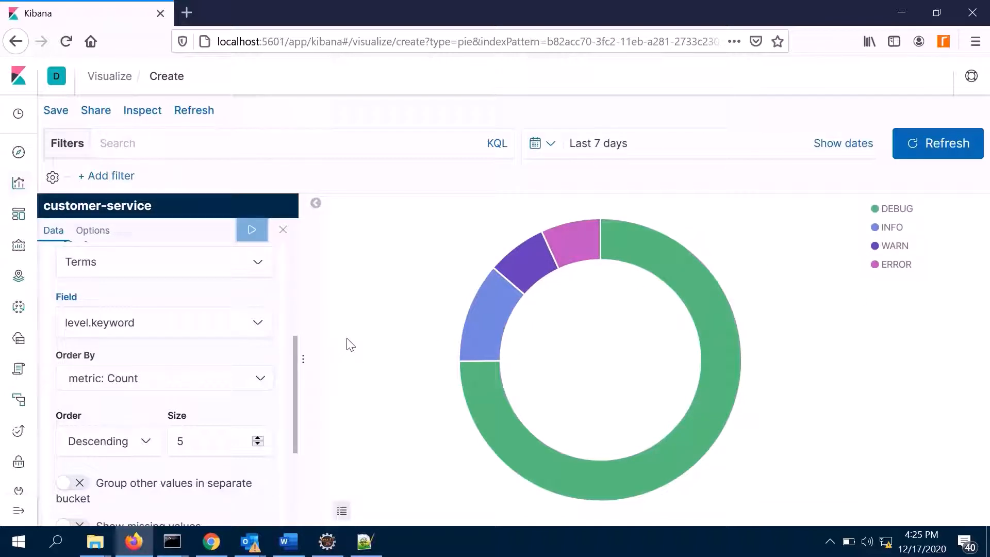
- Turn on Show Labels for the pie chart and apply the change
left_click(96, 233)
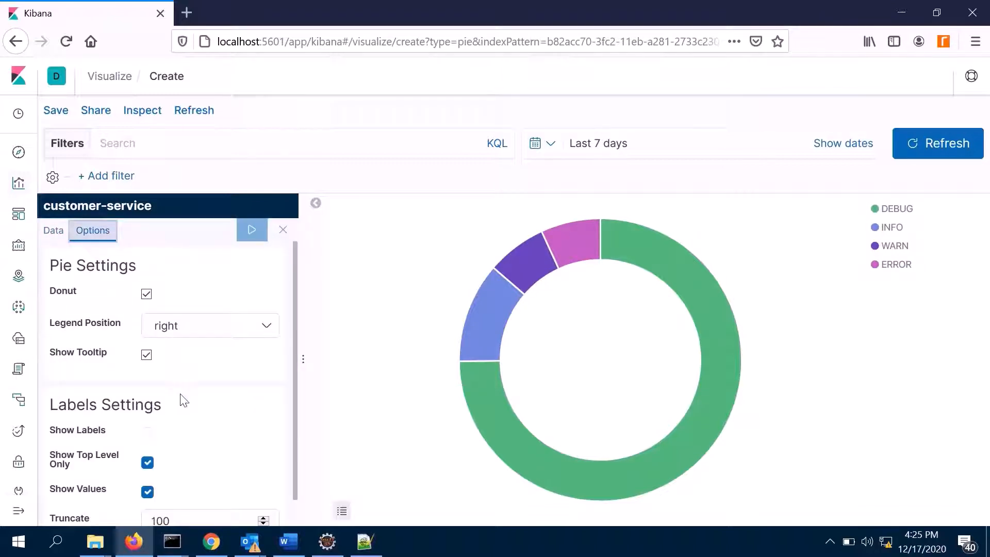
scroll(157, 433, "down", 1)
left_click(148, 409)
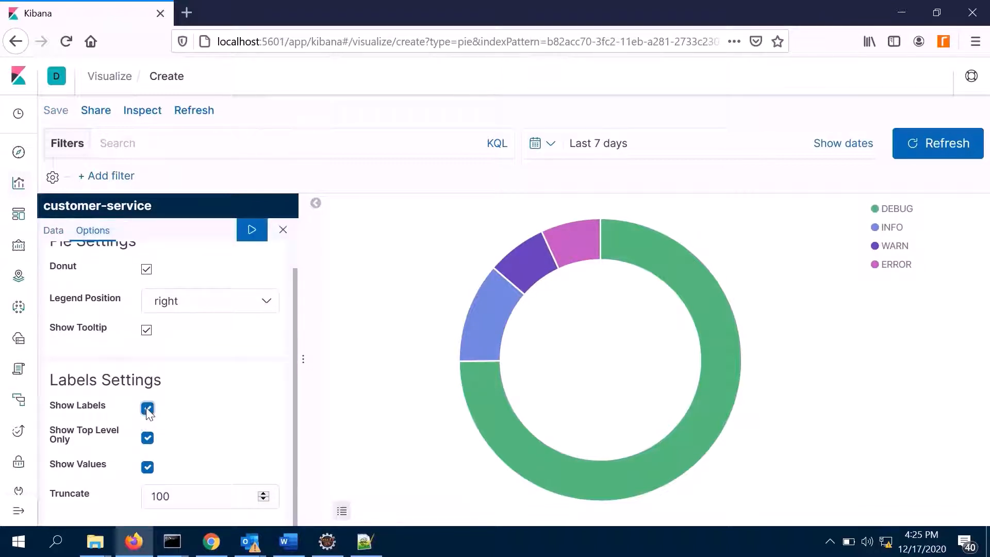
left_click(251, 231)
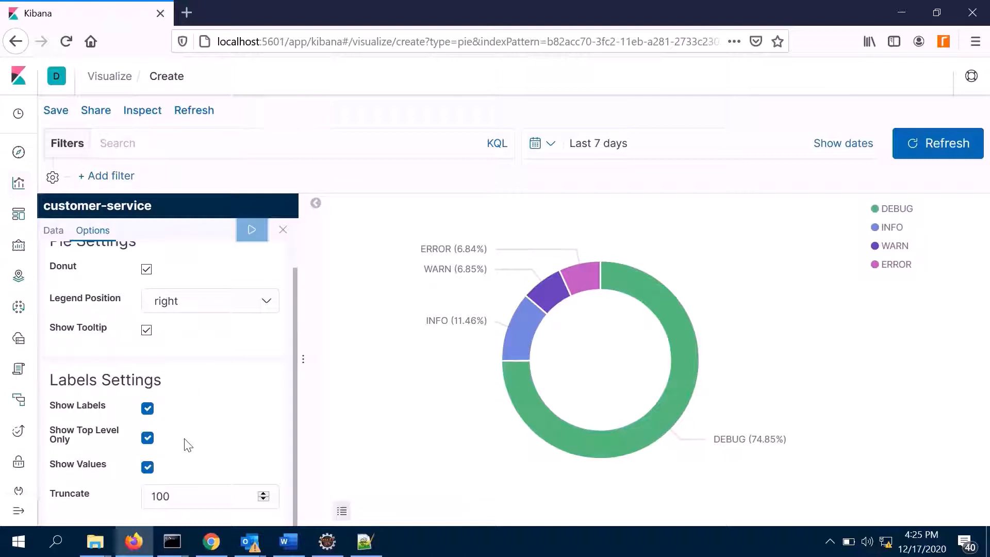
- Review the pie chart's bucket settings, including the aggregation, field, ordering, size and custom label
scroll(211, 401, "up", 1)
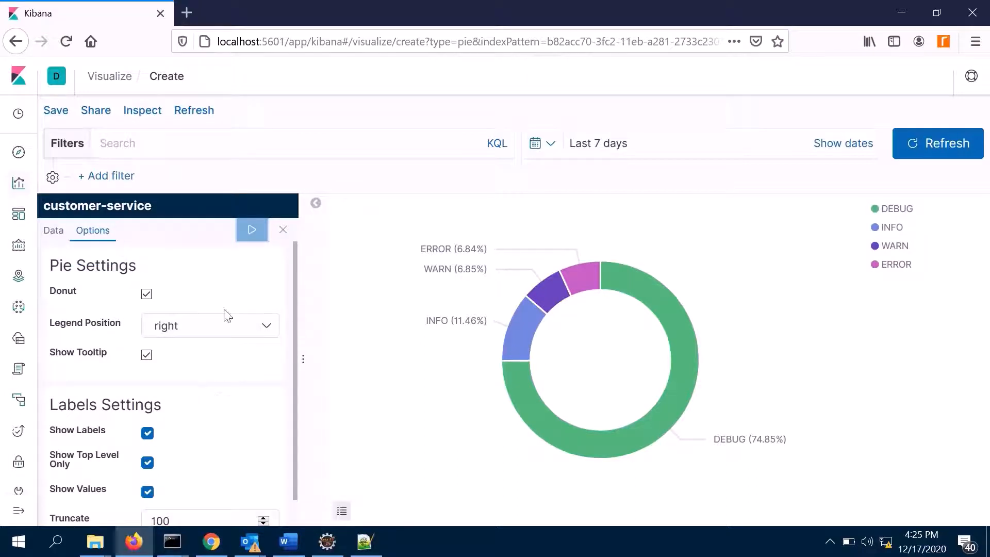
left_click(50, 232)
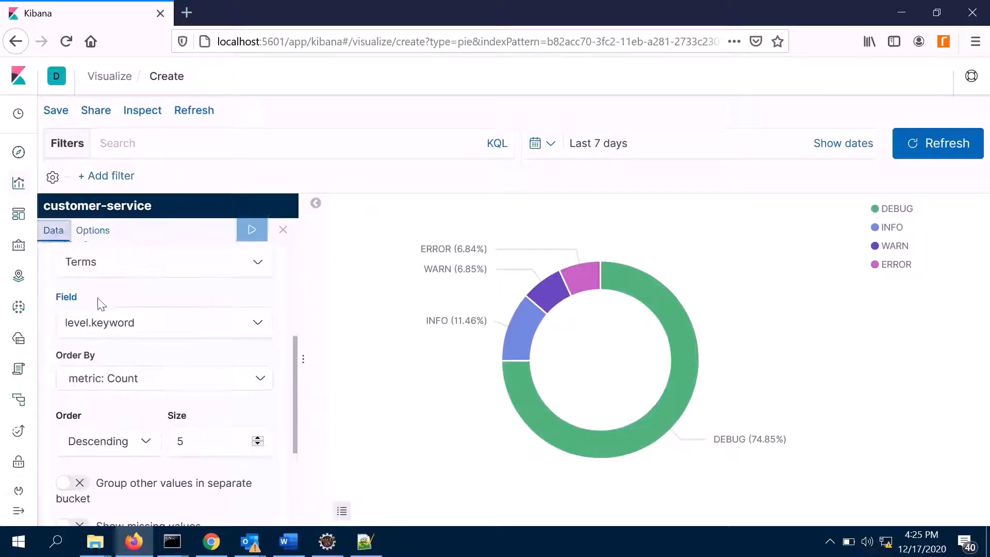
scroll(161, 436, "down", 3)
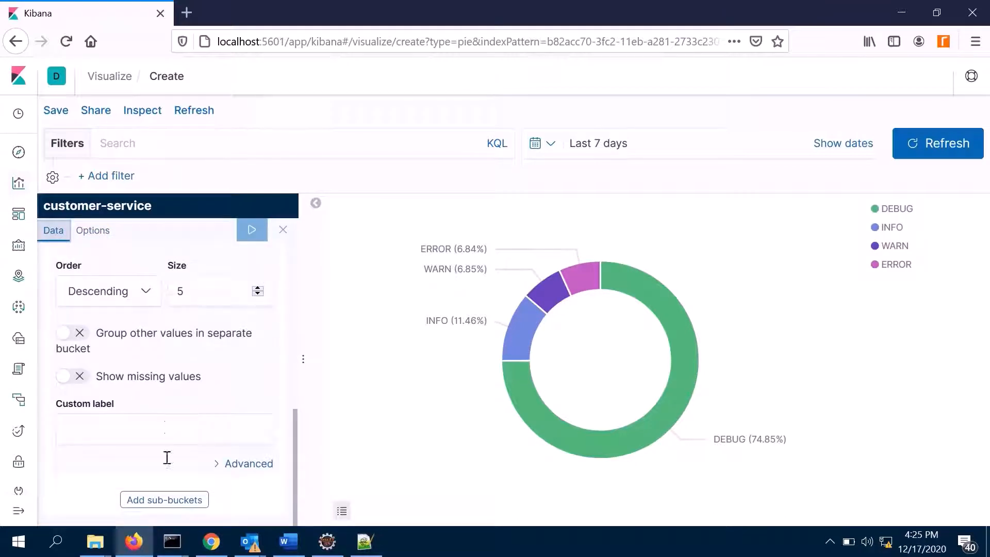
scroll(183, 413, "up", 1)
scroll(184, 412, "up", 3)
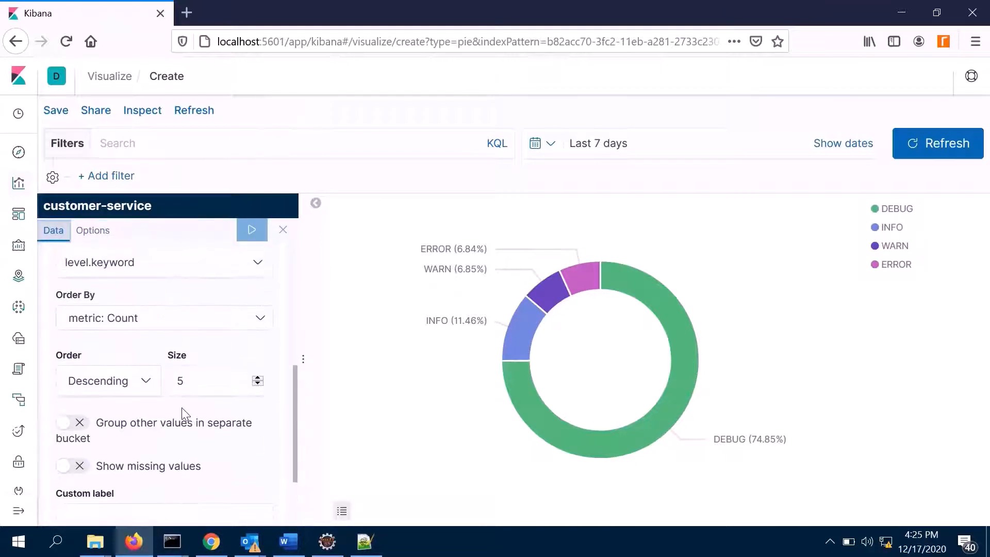
scroll(185, 442, "down", 3)
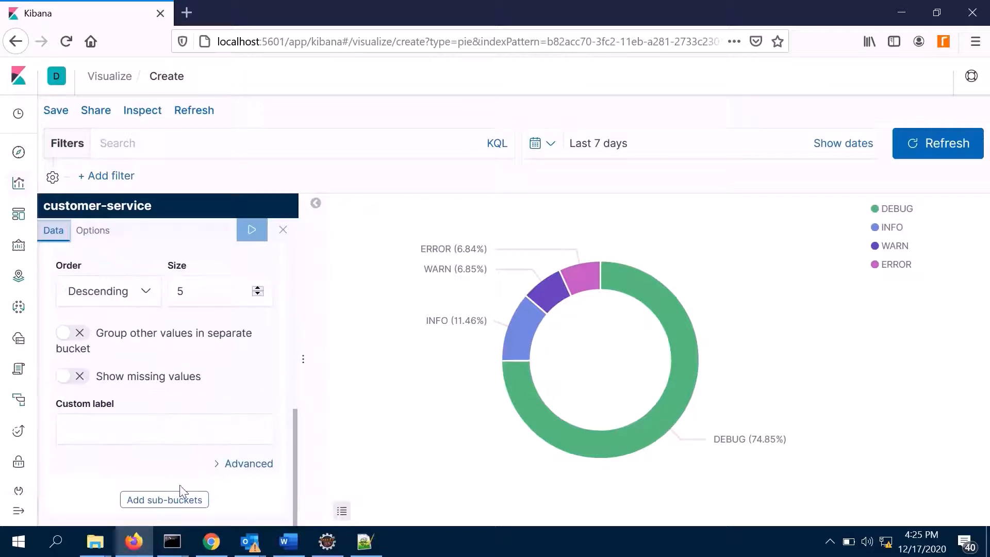
scroll(195, 412, "up", 3)
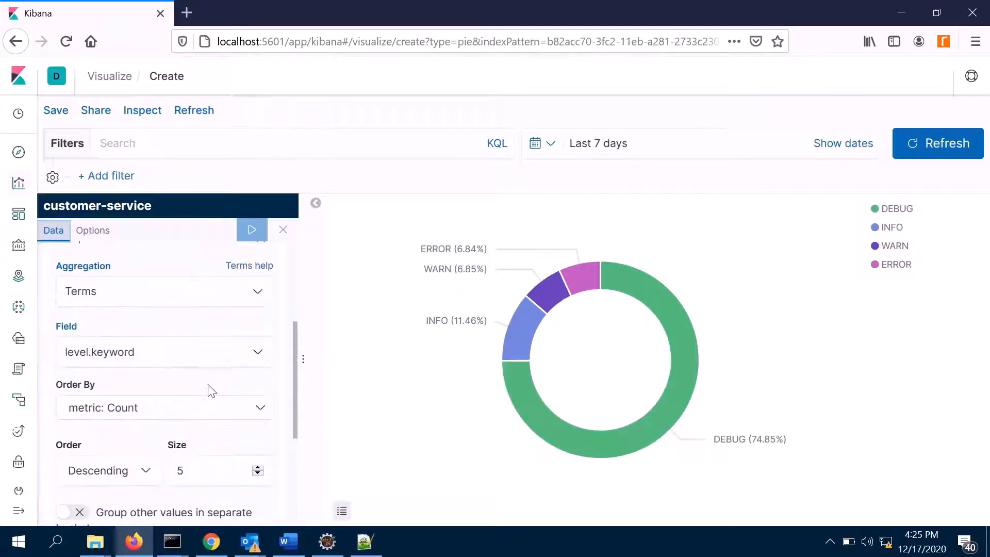
scroll(211, 391, "up", 3)
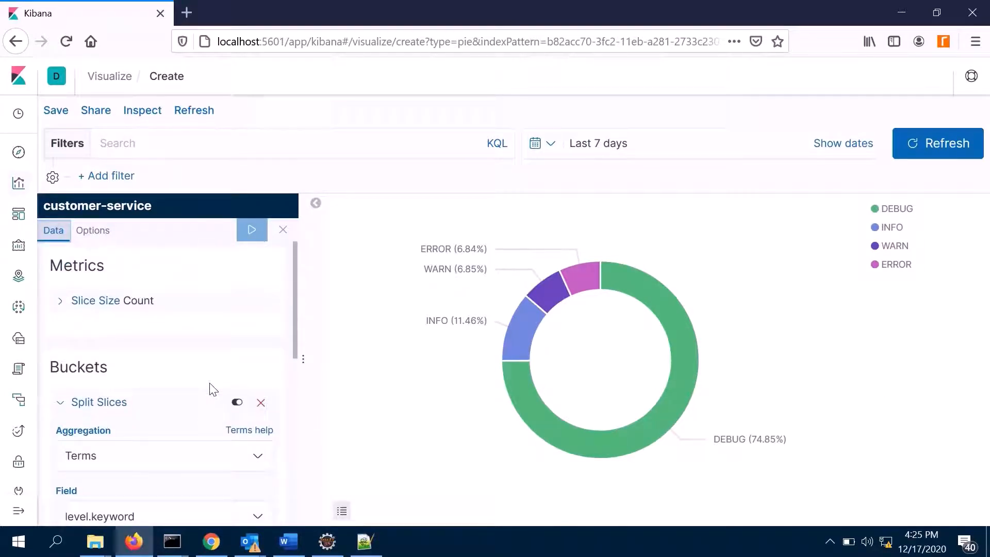
- Save the visualization with the title "Logger Level"
left_click(54, 112)
left_click_drag(491, 269, 174, 265)
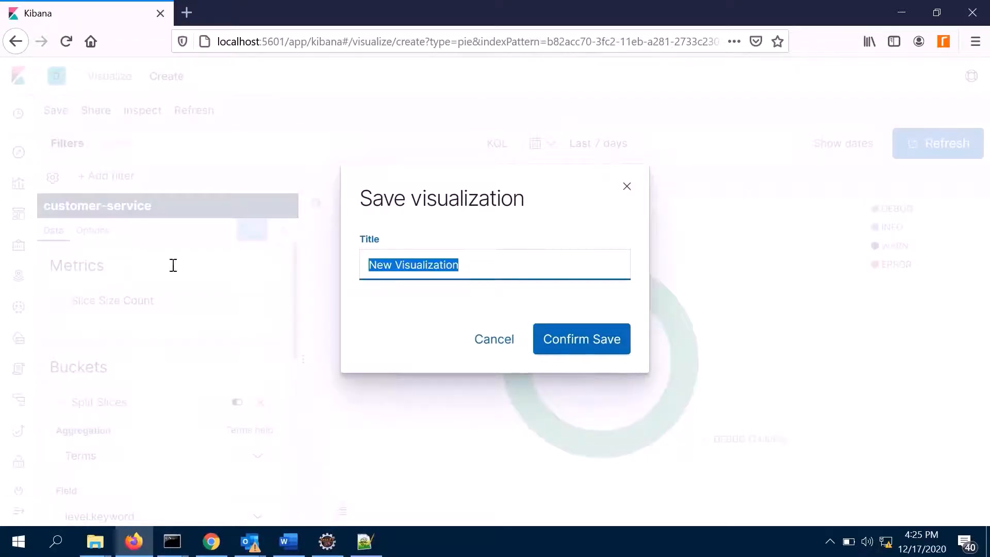
type("Logger Level")
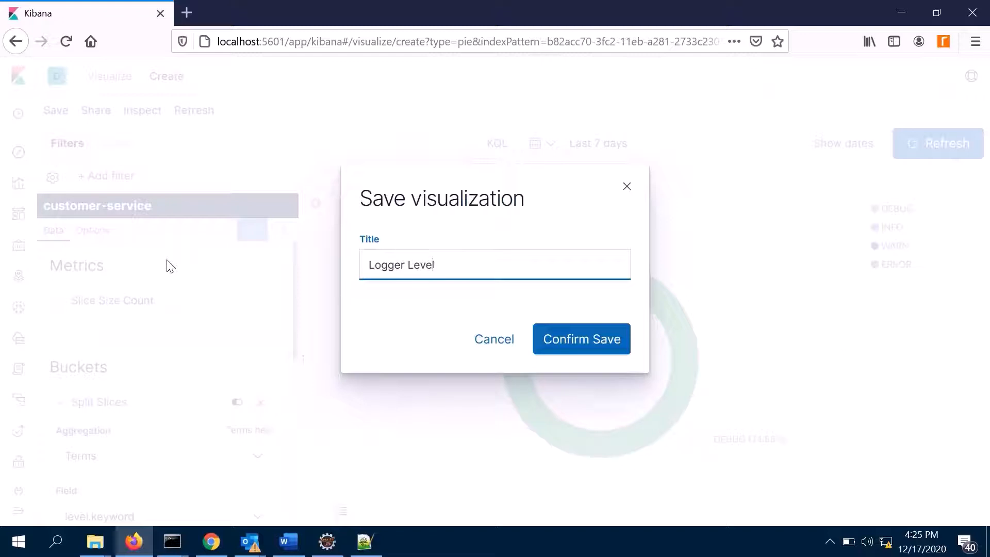
left_click(551, 345)
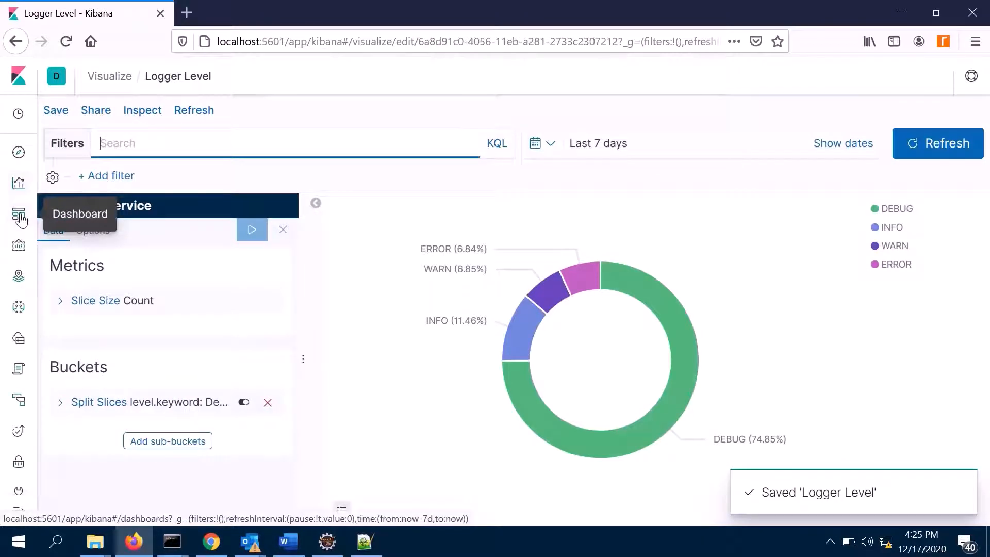
- Create a new dashboard and add the Logger Level visualization and the Sales Report saved search as panels
left_click(19, 215)
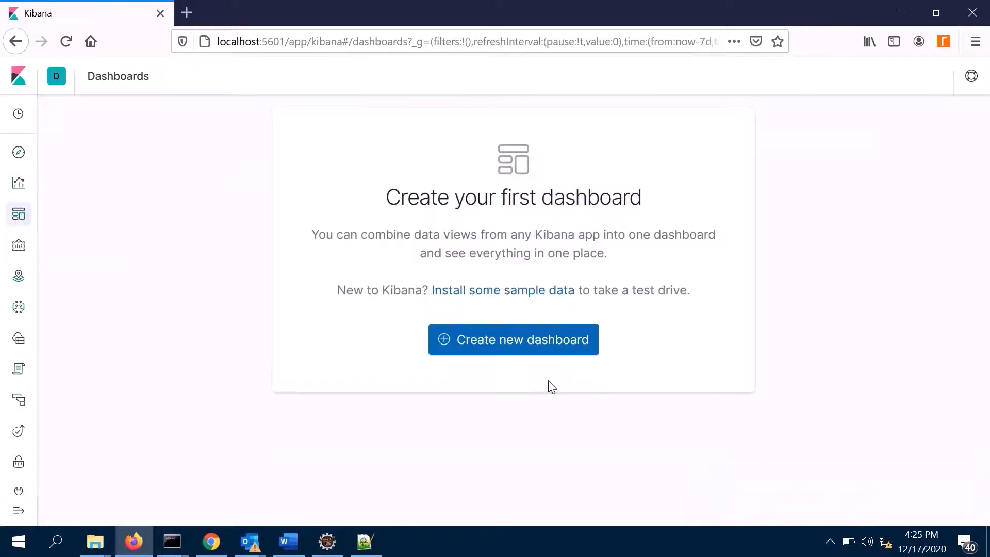
left_click(509, 348)
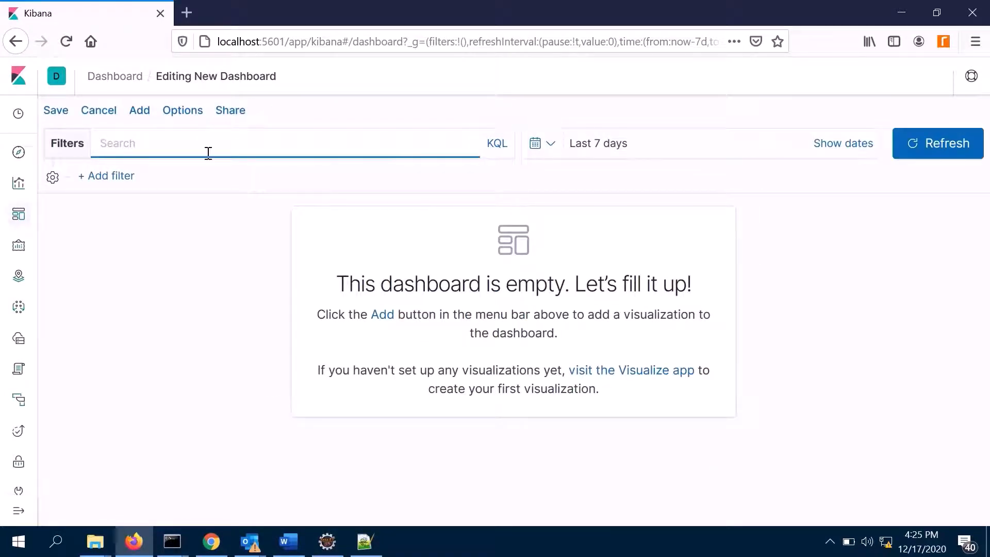
left_click(145, 118)
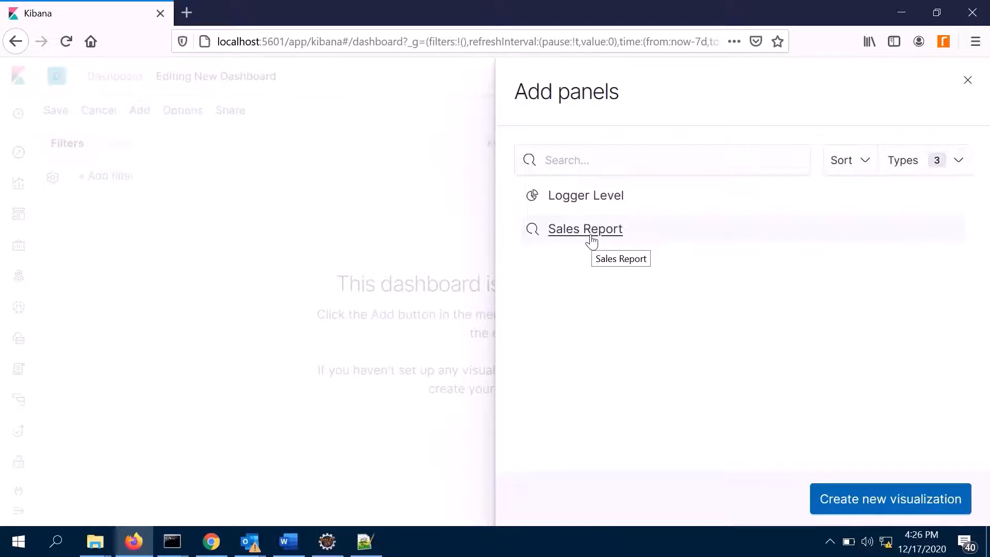
left_click(567, 206)
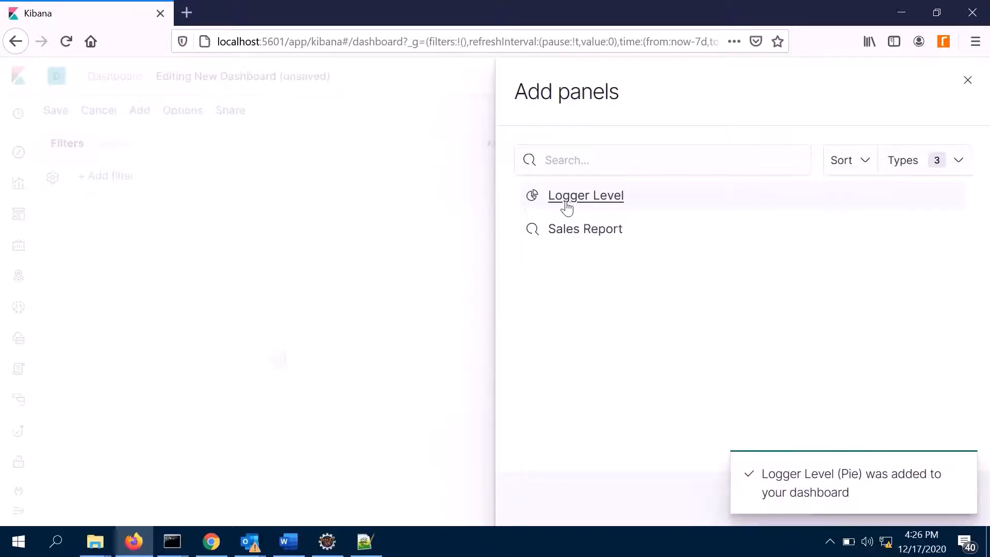
left_click(588, 231)
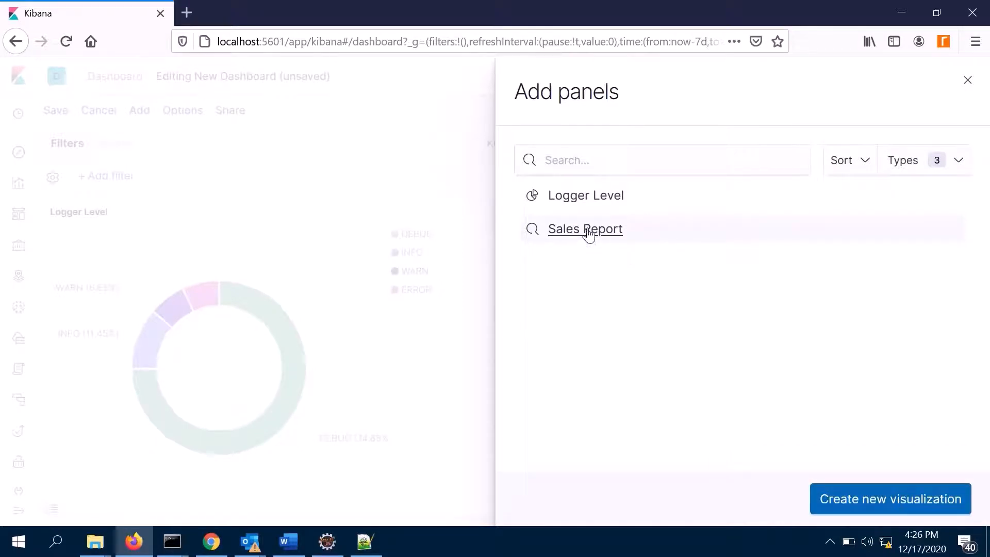
left_click(972, 85)
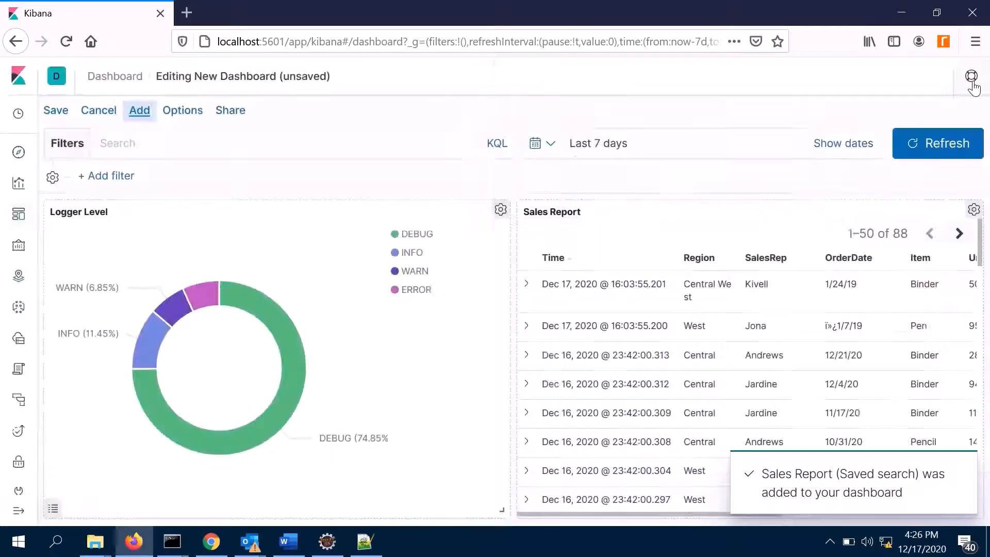
scroll(763, 351, "down", 5)
scroll(763, 345, "down", 10)
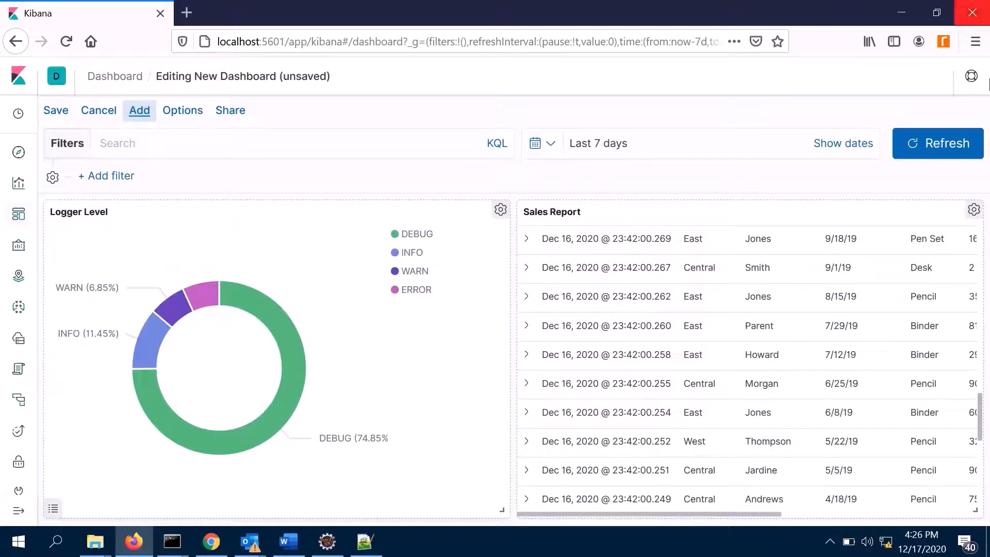
- Save the dashboard with the title "My Dashboard", leaving the description empty
left_click(55, 113)
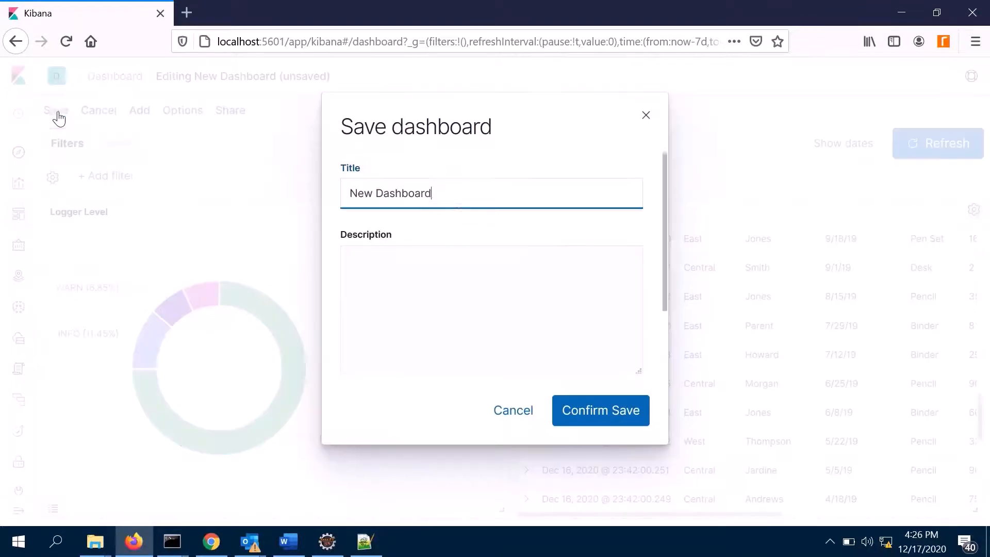
double_click(362, 194)
type("My")
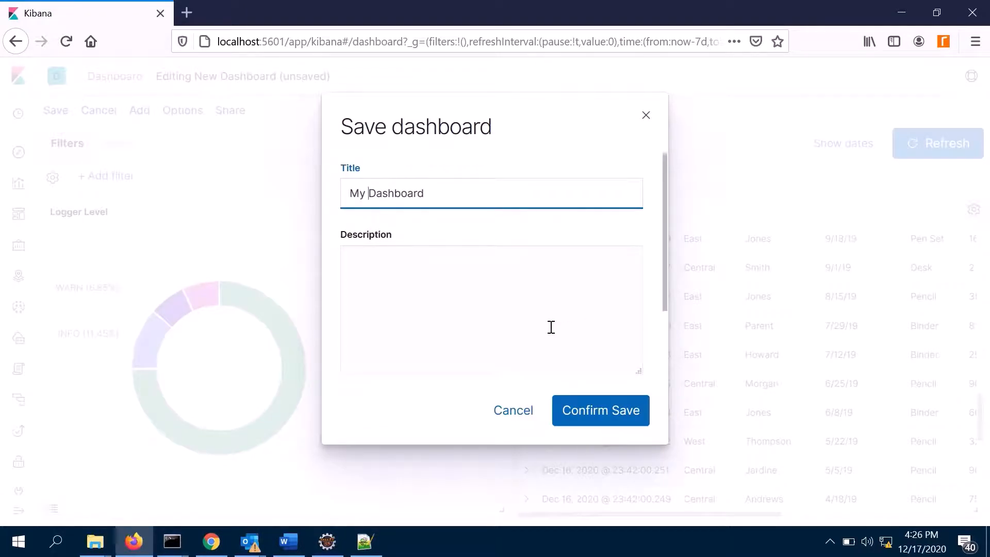
left_click(386, 285)
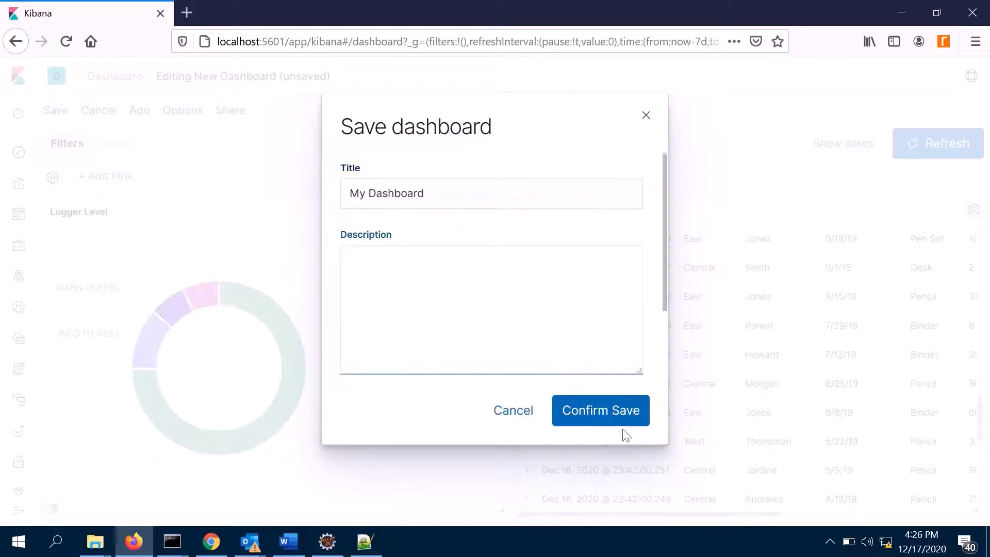
left_click(614, 418)
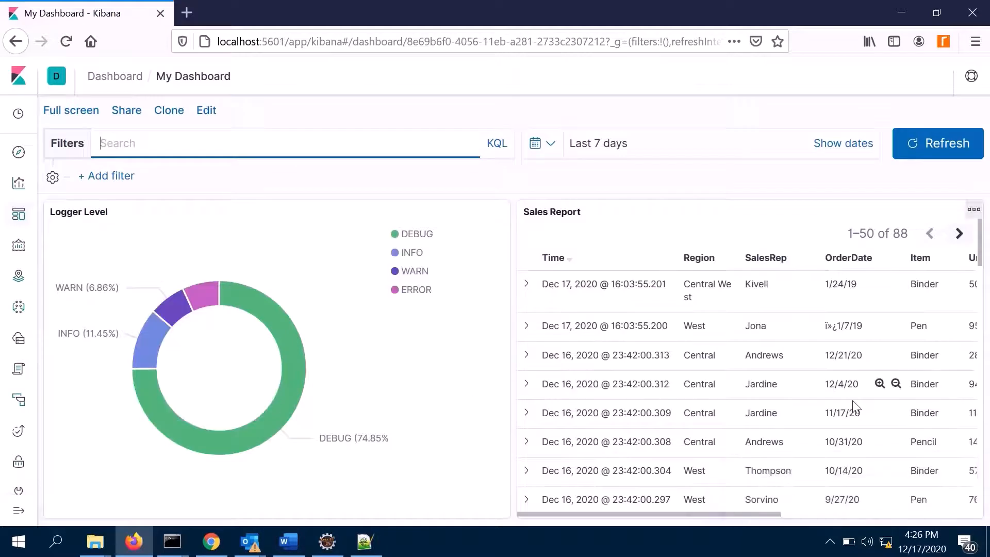
- Switch My Dashboard to edit mode and look through the options available for the Logger Level panel
scroll(853, 400, "down", 15)
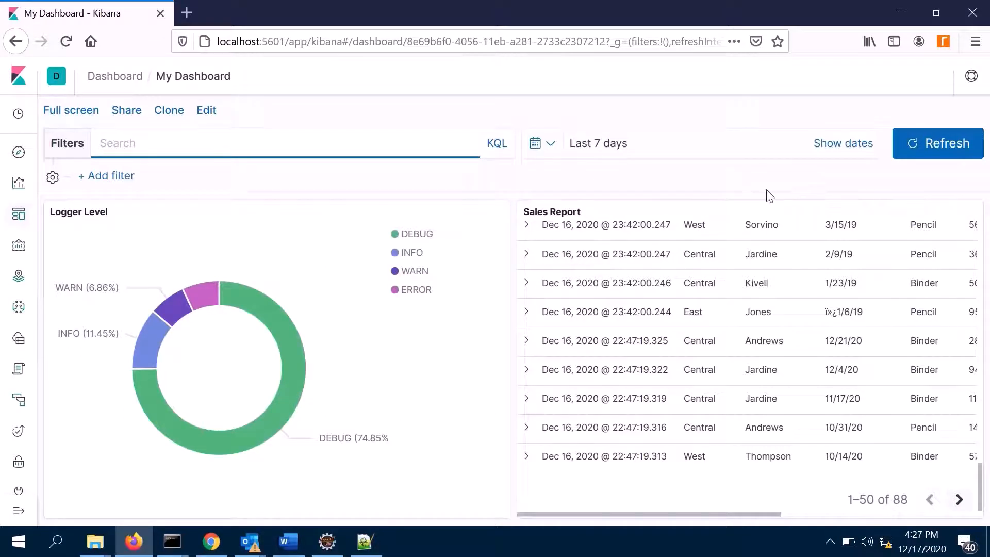
left_click(211, 118)
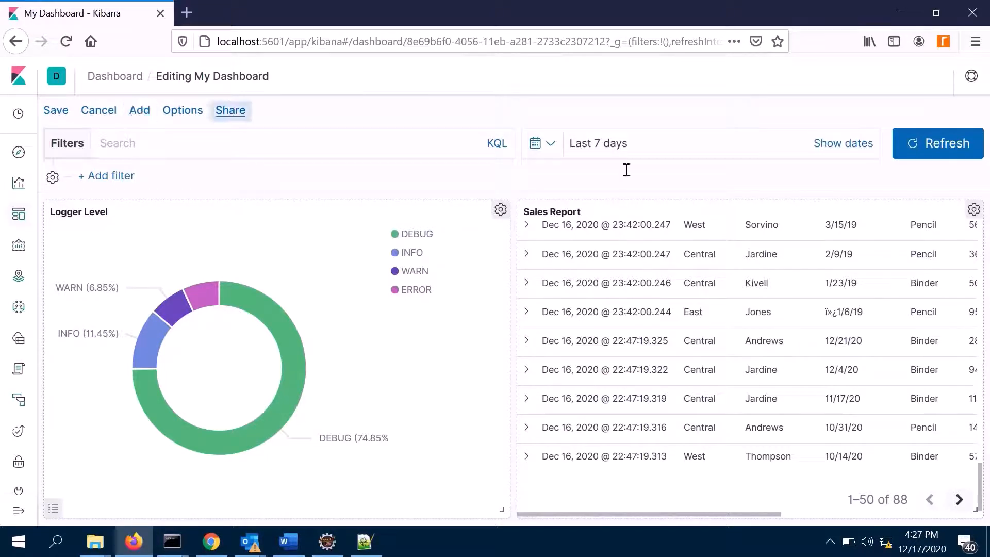
left_click(501, 209)
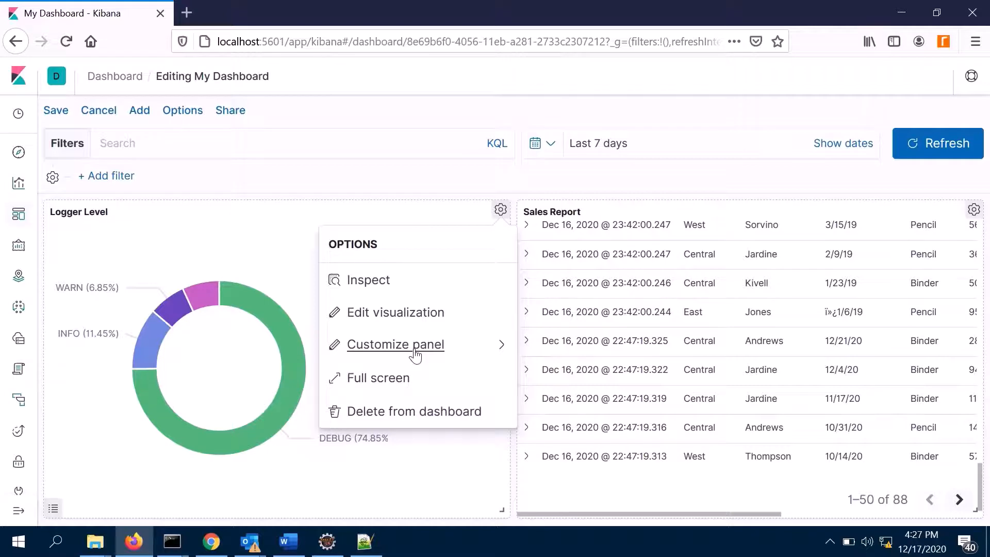
left_click(626, 178)
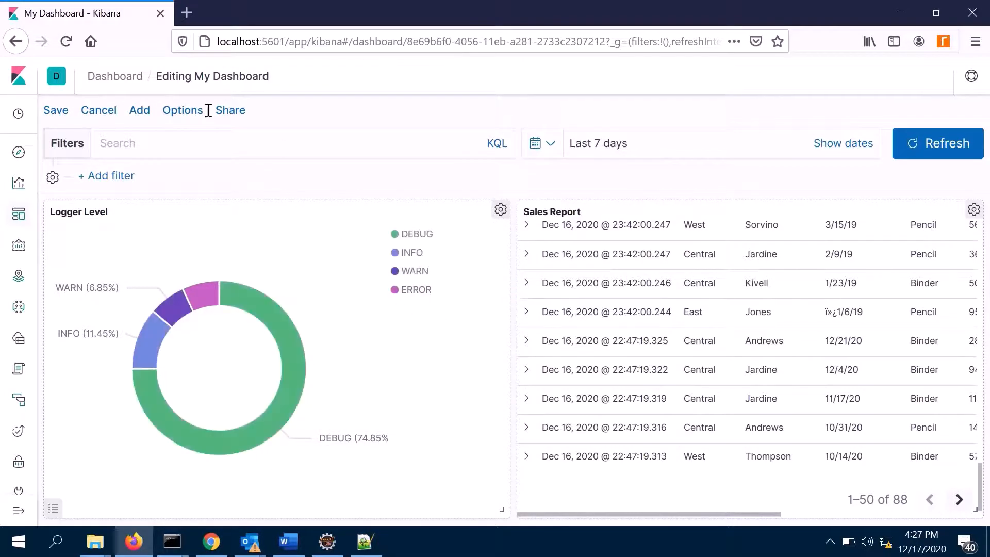
- Save My Dashboard again from edit mode and dismiss the notification
left_click(50, 115)
left_click(573, 418)
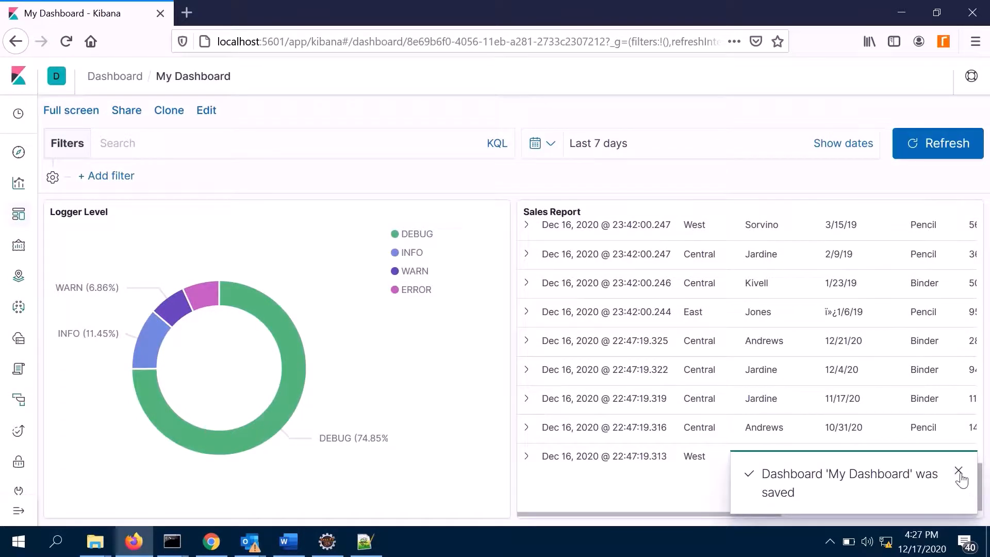
left_click(958, 465)
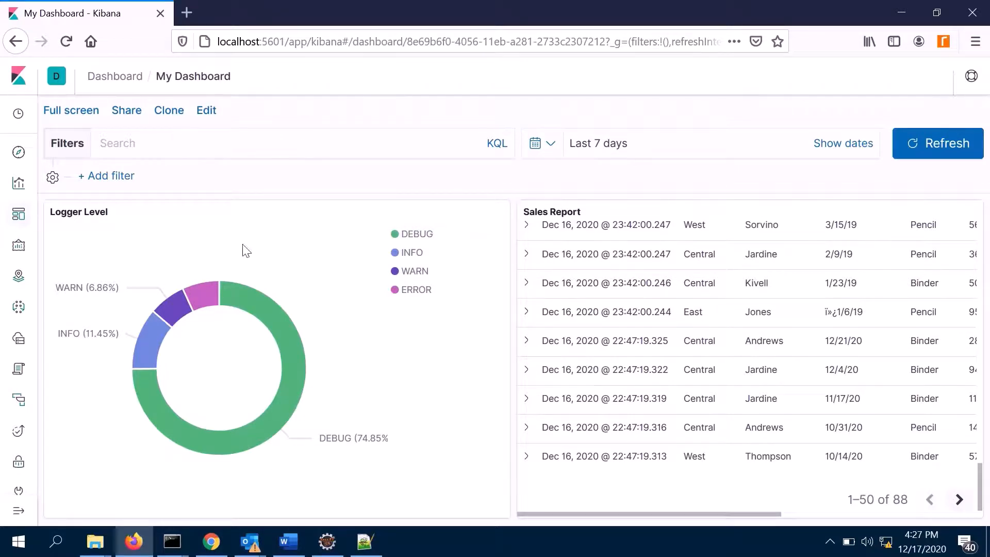
- Open the Saved Objects list in Kibana's management area
left_click(19, 511)
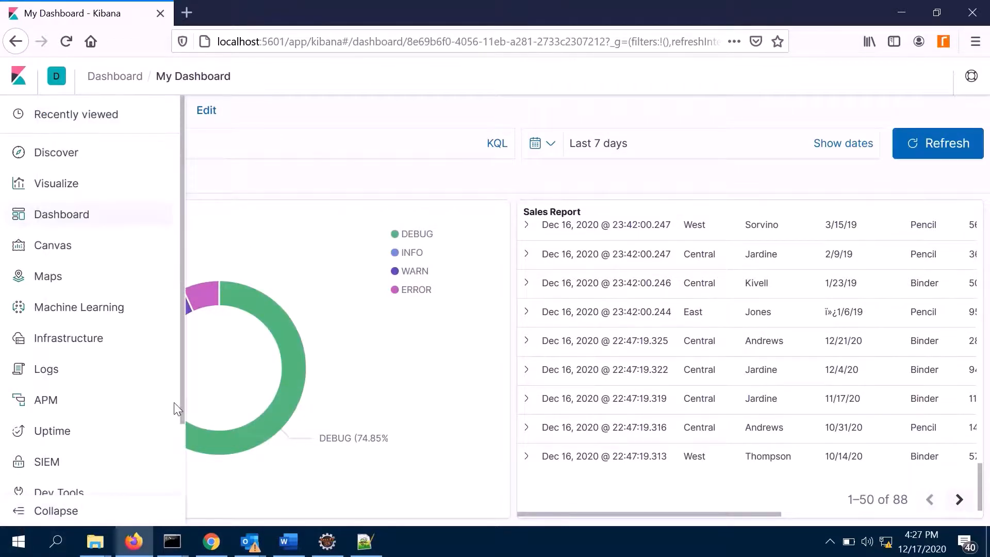
scroll(135, 411, "down", 2)
left_click(77, 480)
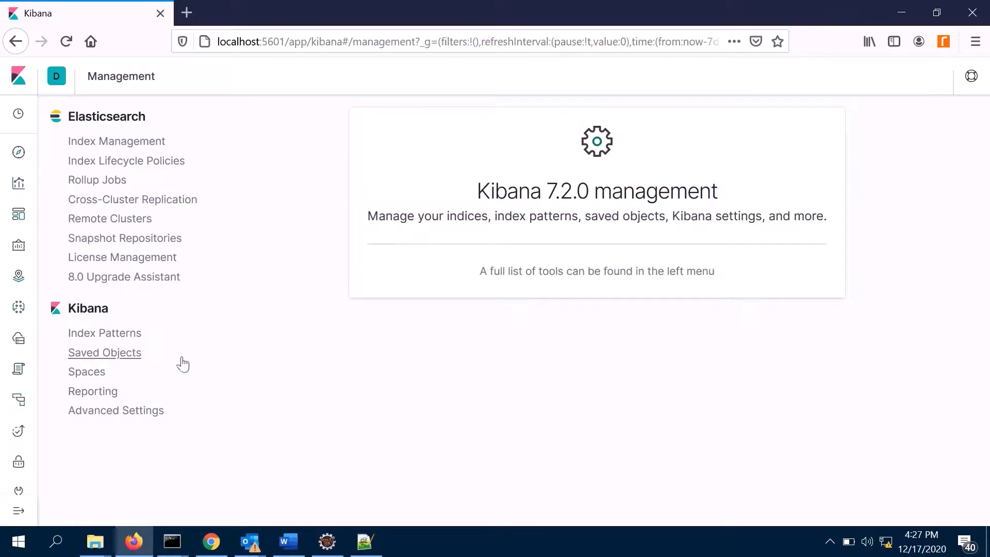
left_click(122, 356)
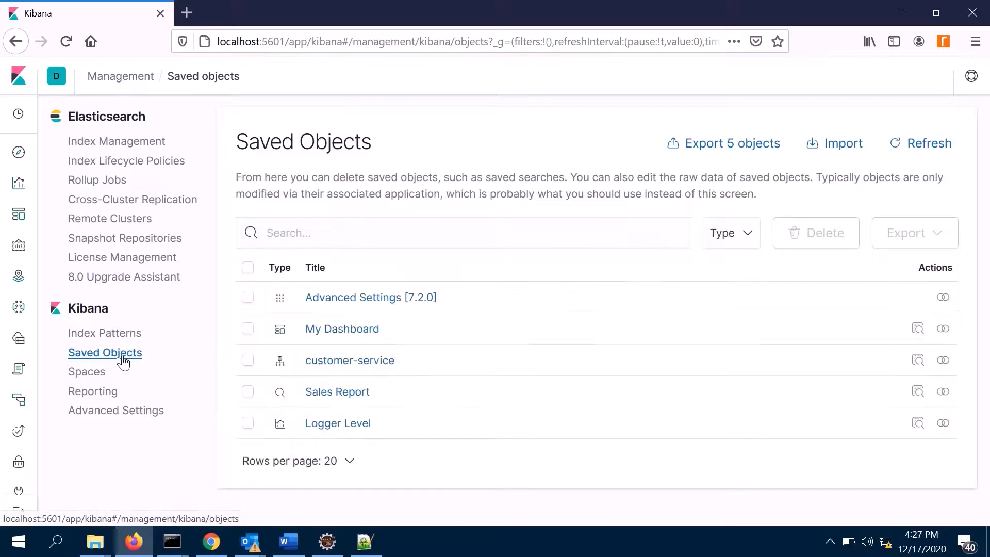
- Try to export My Dashboard and Sales Report with related objects included, then dismiss the download of export.ndjson
left_click(248, 331)
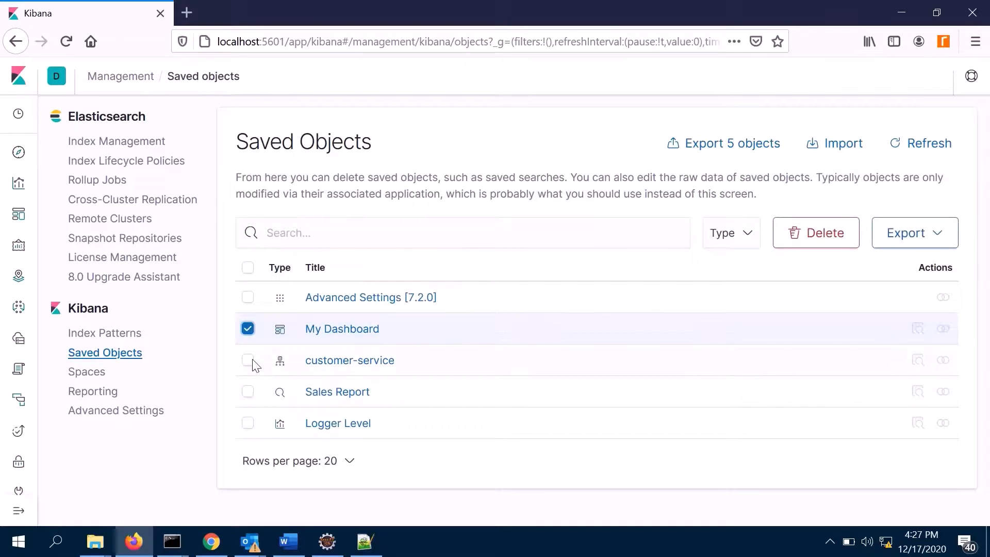
left_click(248, 393)
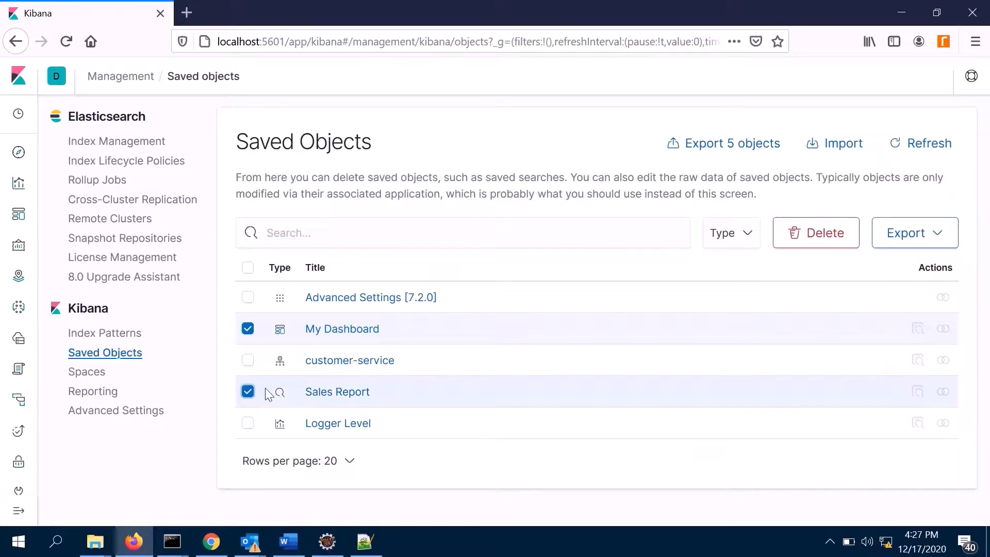
left_click(940, 238)
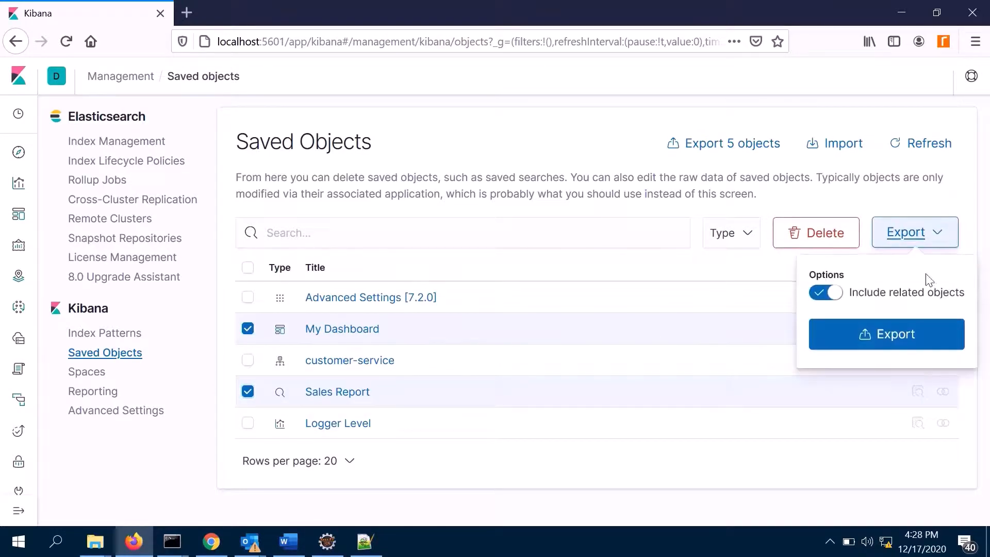
left_click(885, 343)
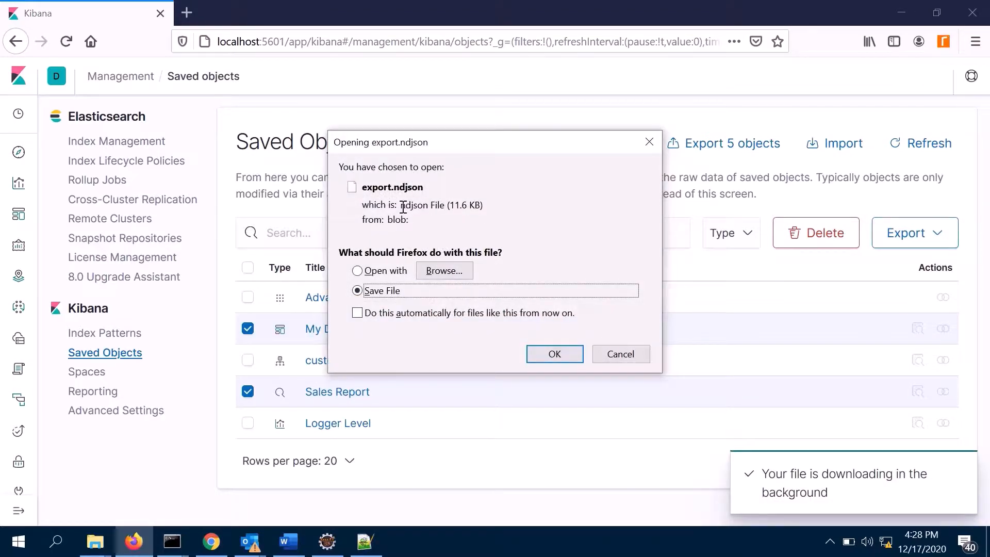
left_click_drag(401, 206, 436, 206)
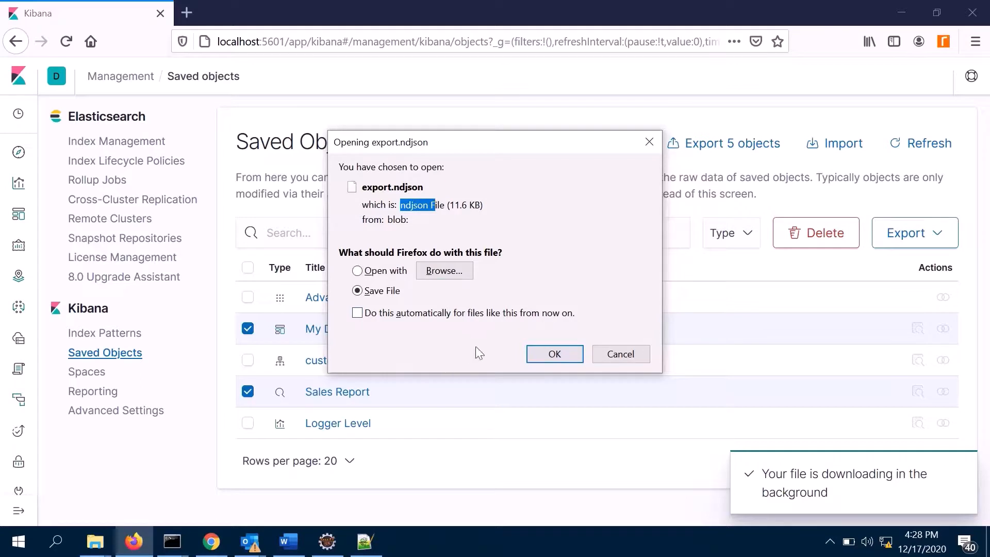
left_click(650, 140)
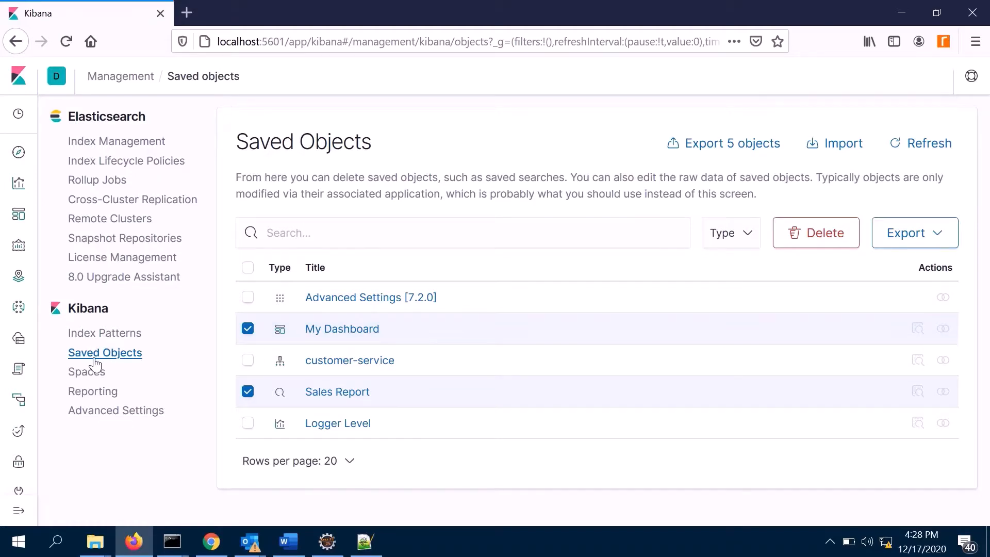
- View the import options for saved objects and close them without importing a file
left_click(844, 146)
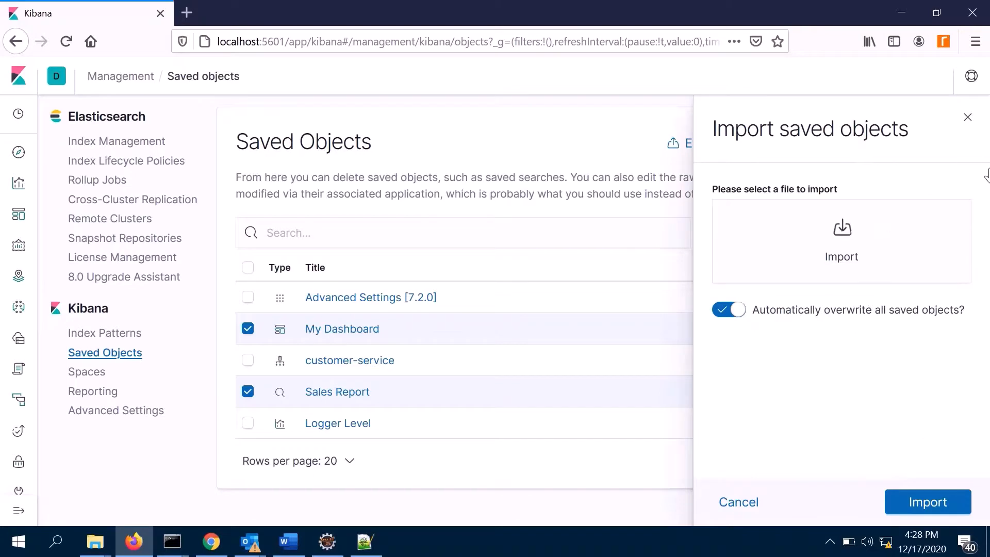
left_click(968, 116)
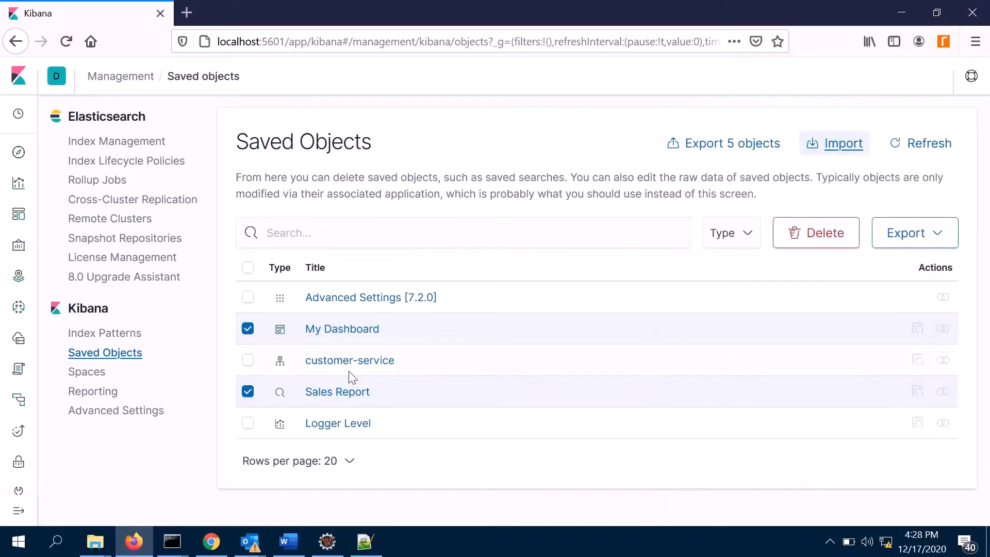